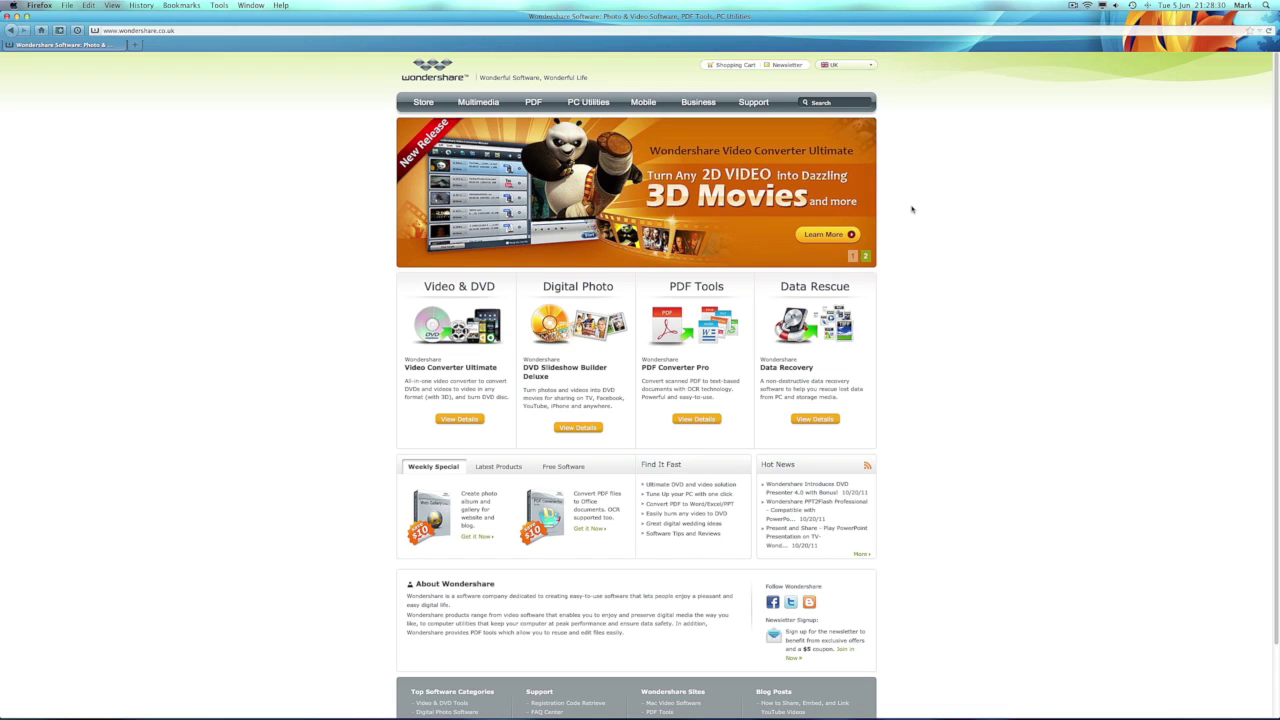
# Step: On wondershare.co.uk, open Video Converter Ultimate for Mac from the Multimedia menu's Mac Tools
pyautogui.scroll(-2, 912, 209)
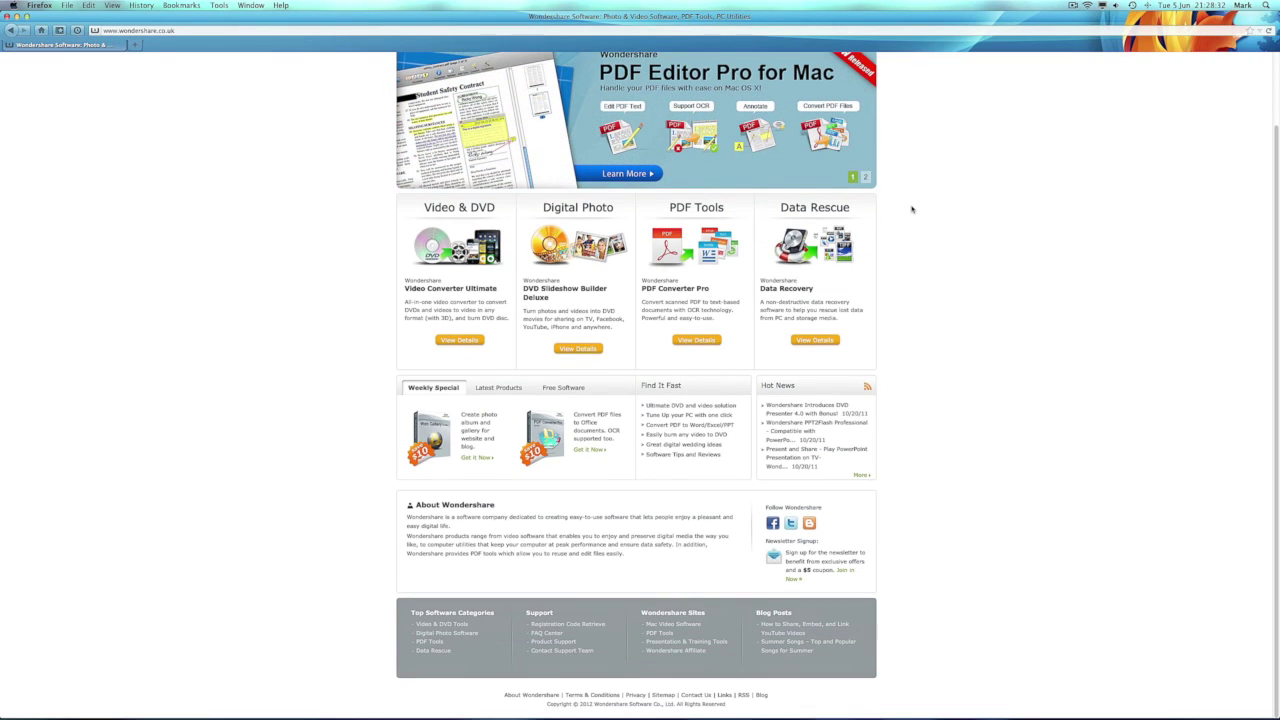
pyautogui.scroll(2, 912, 209)
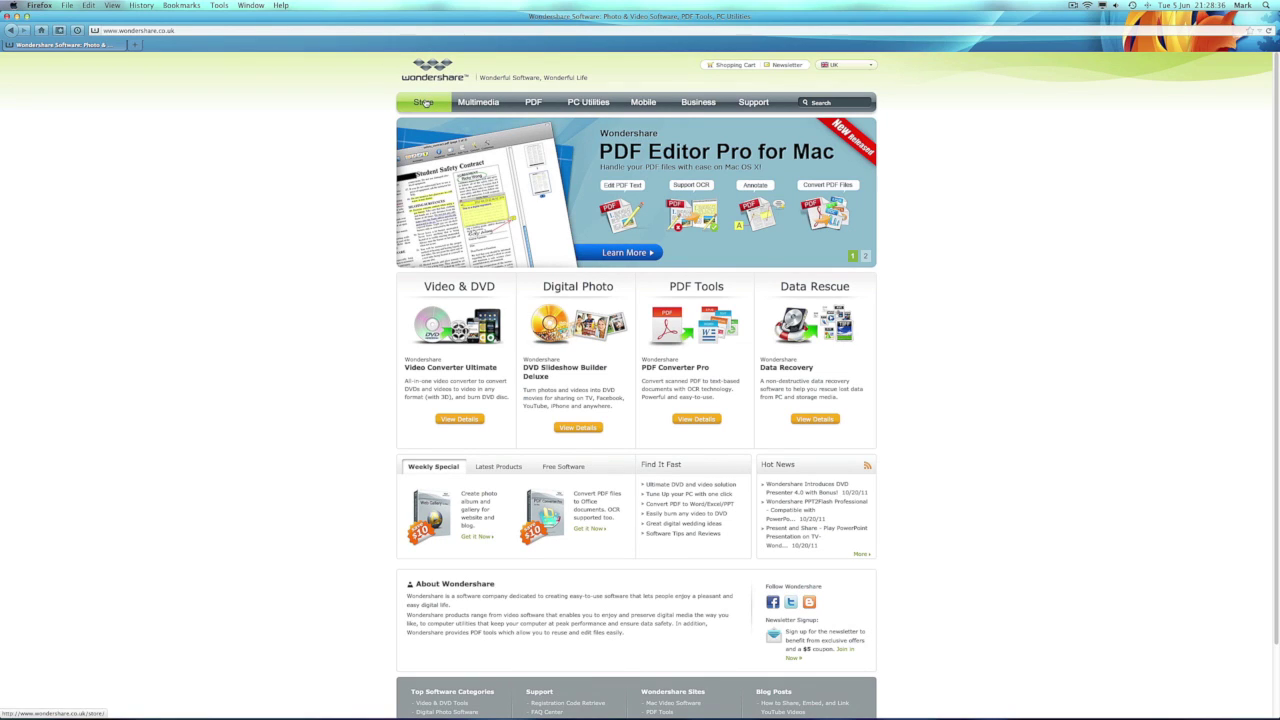
pyautogui.moveTo(567, 105)
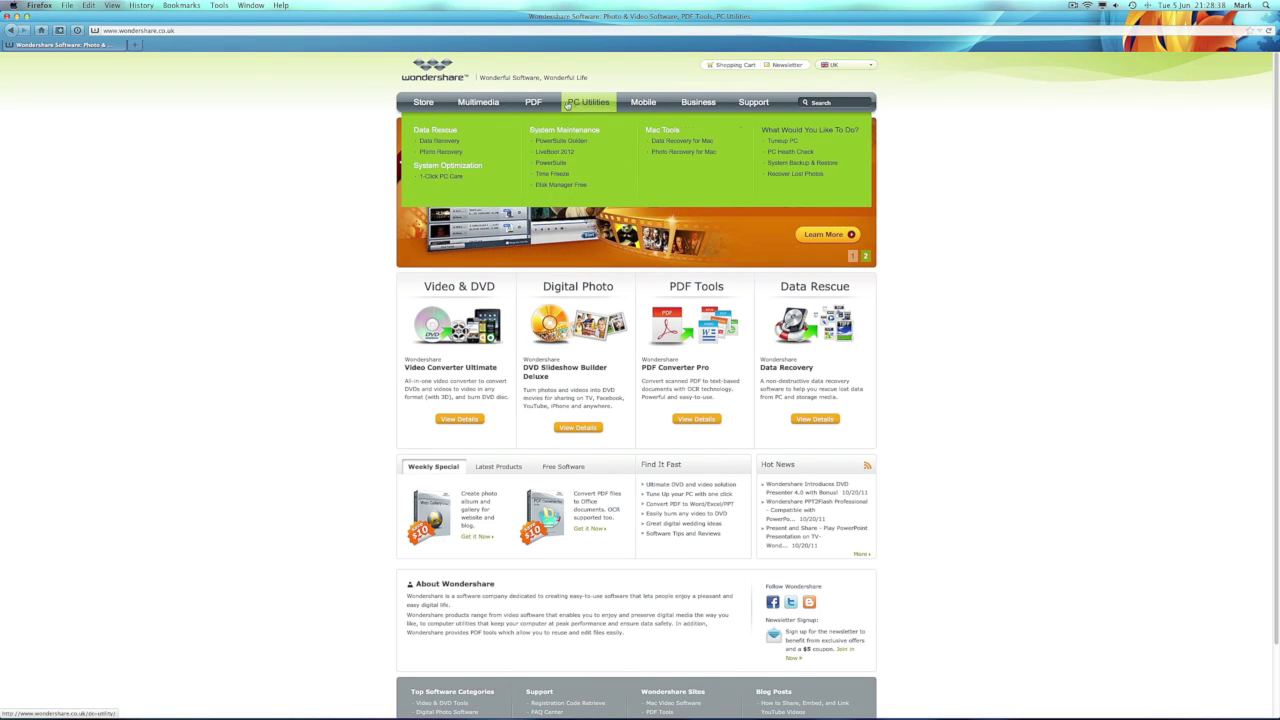
pyautogui.moveTo(651, 106)
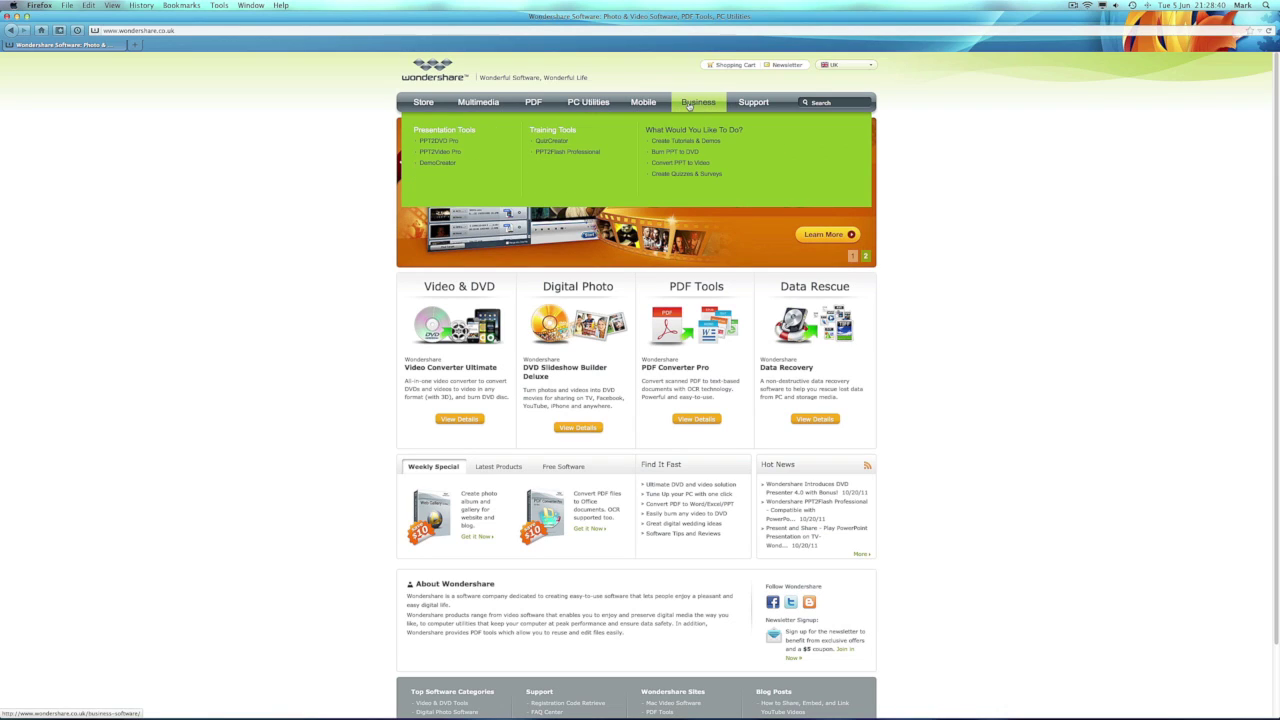
pyautogui.moveTo(492, 105)
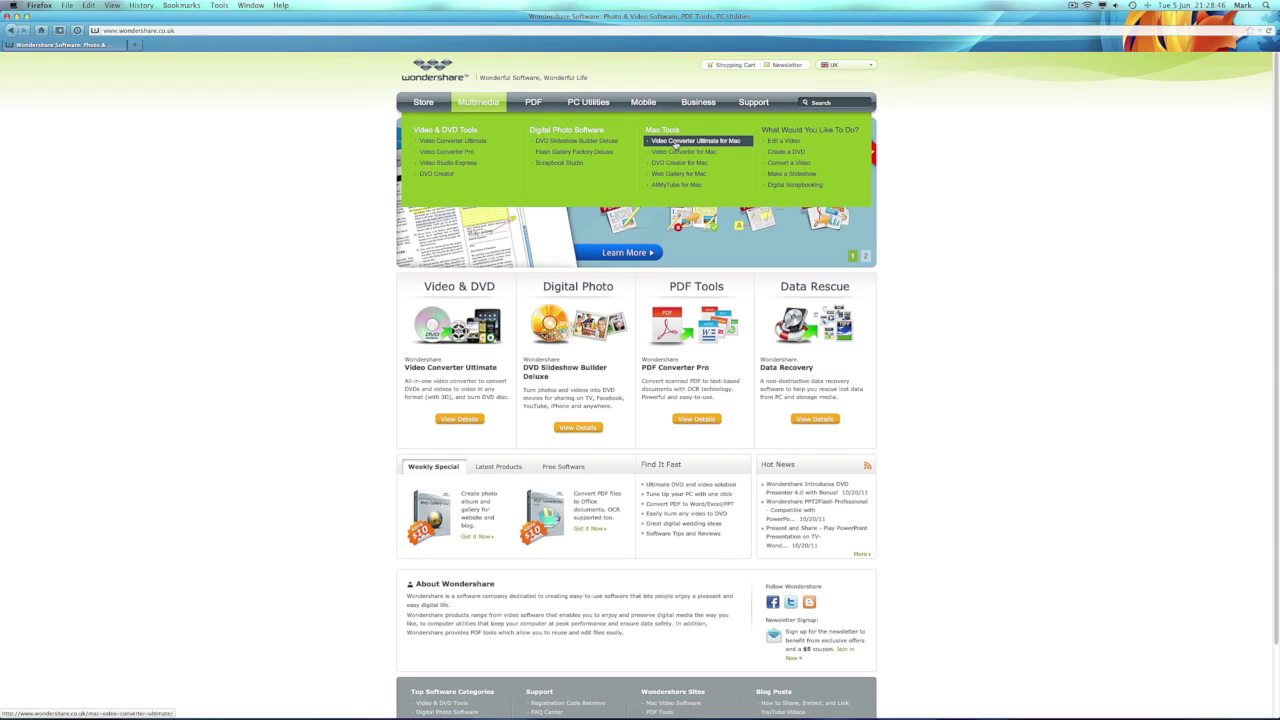
pyautogui.click(742, 146)
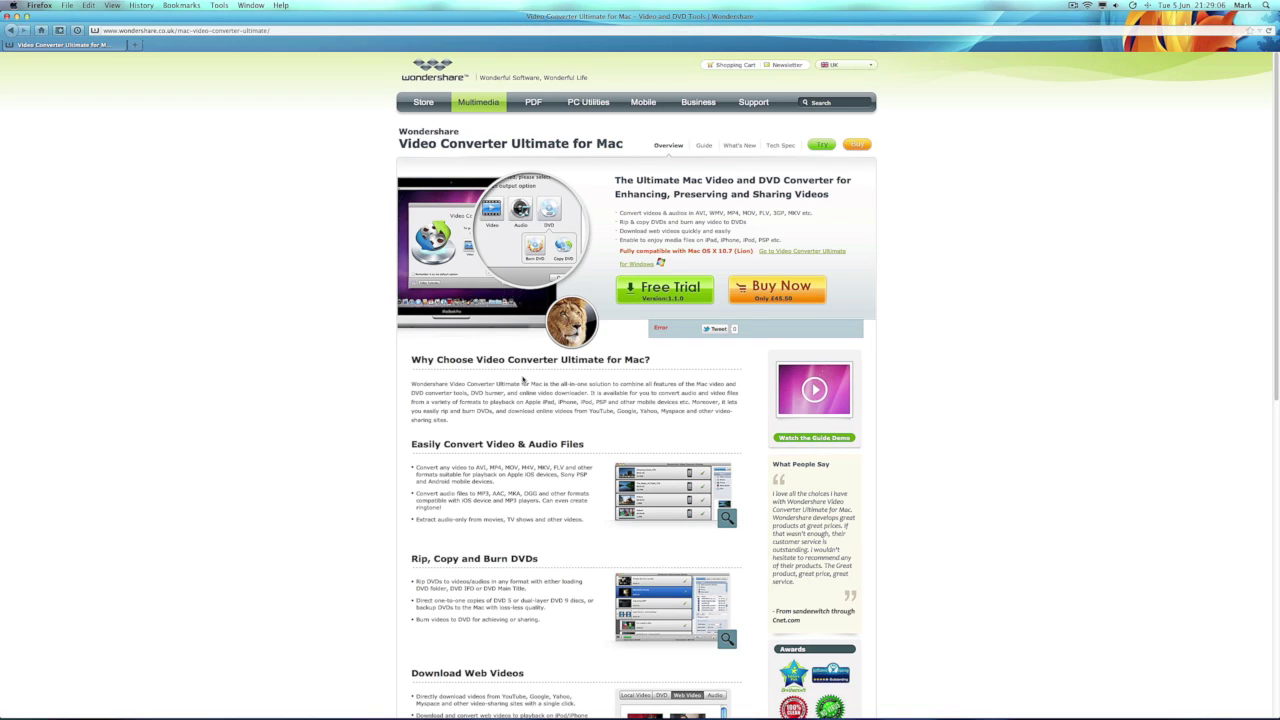
# Step: Scroll down the Video Converter Ultimate for Mac page through its feature sections
pyautogui.scroll(-4, 523, 380)
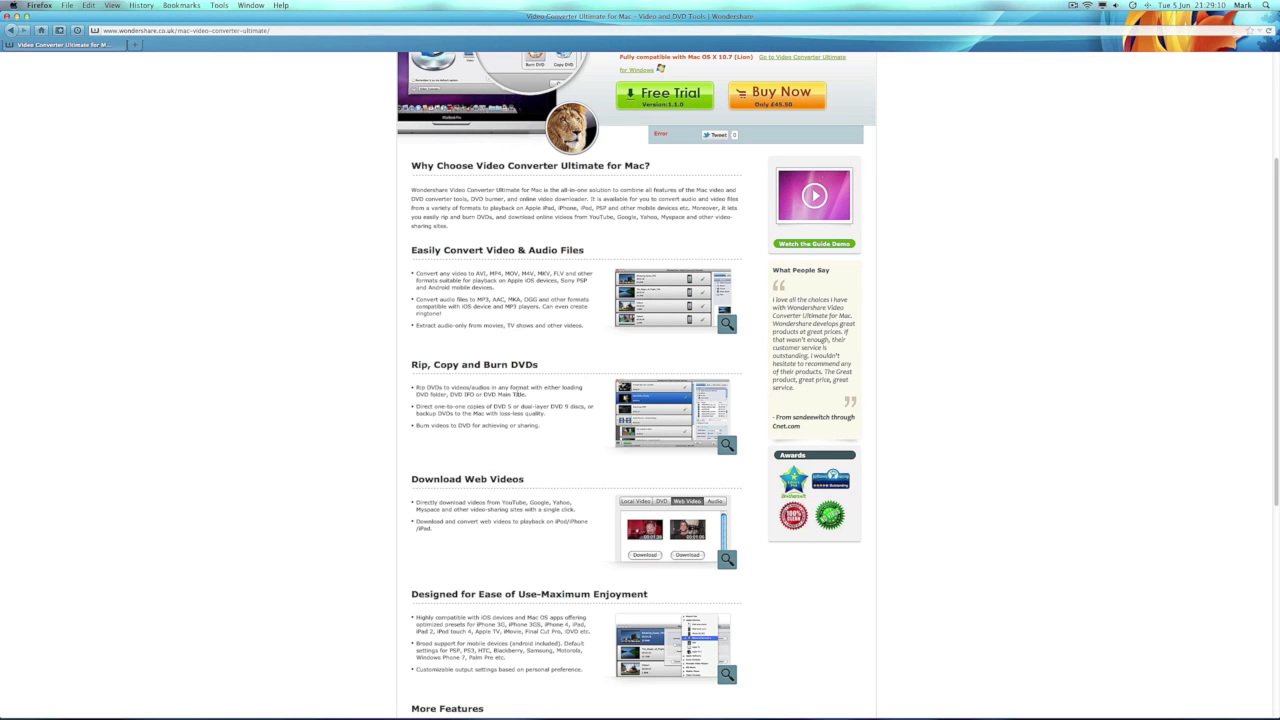
pyautogui.scroll(-4, 505, 360)
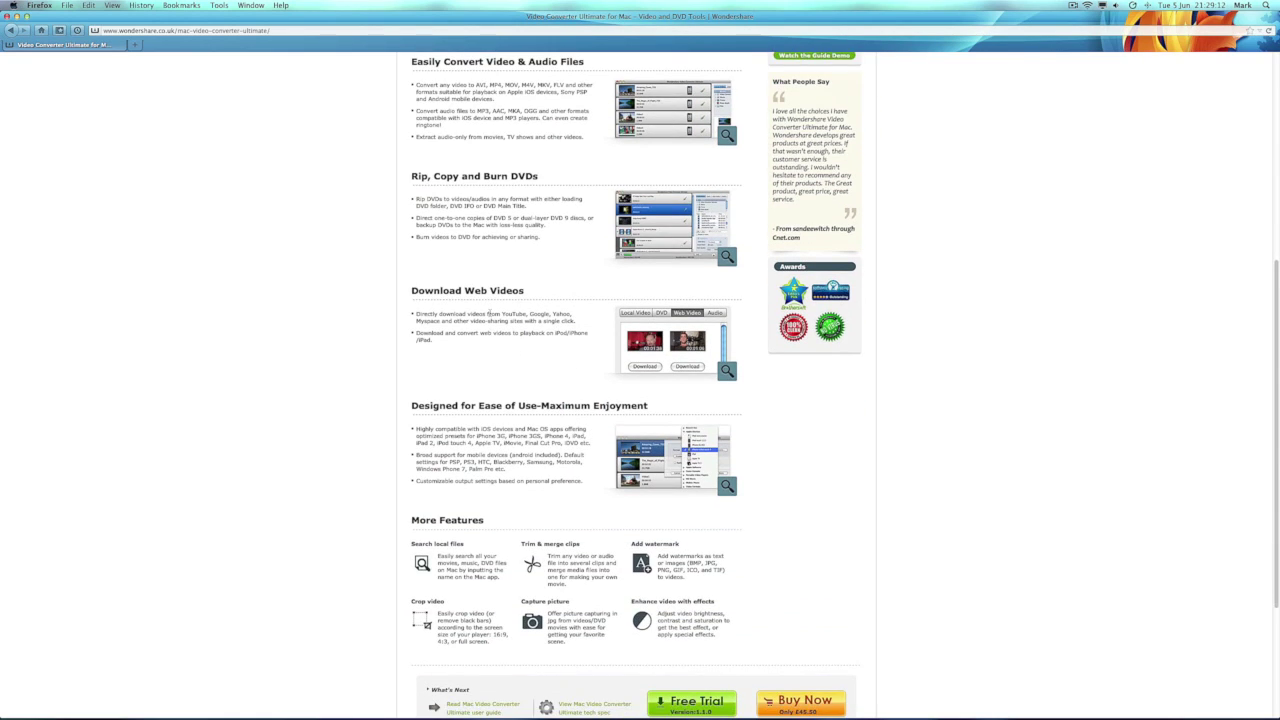
pyautogui.scroll(-3, 554, 369)
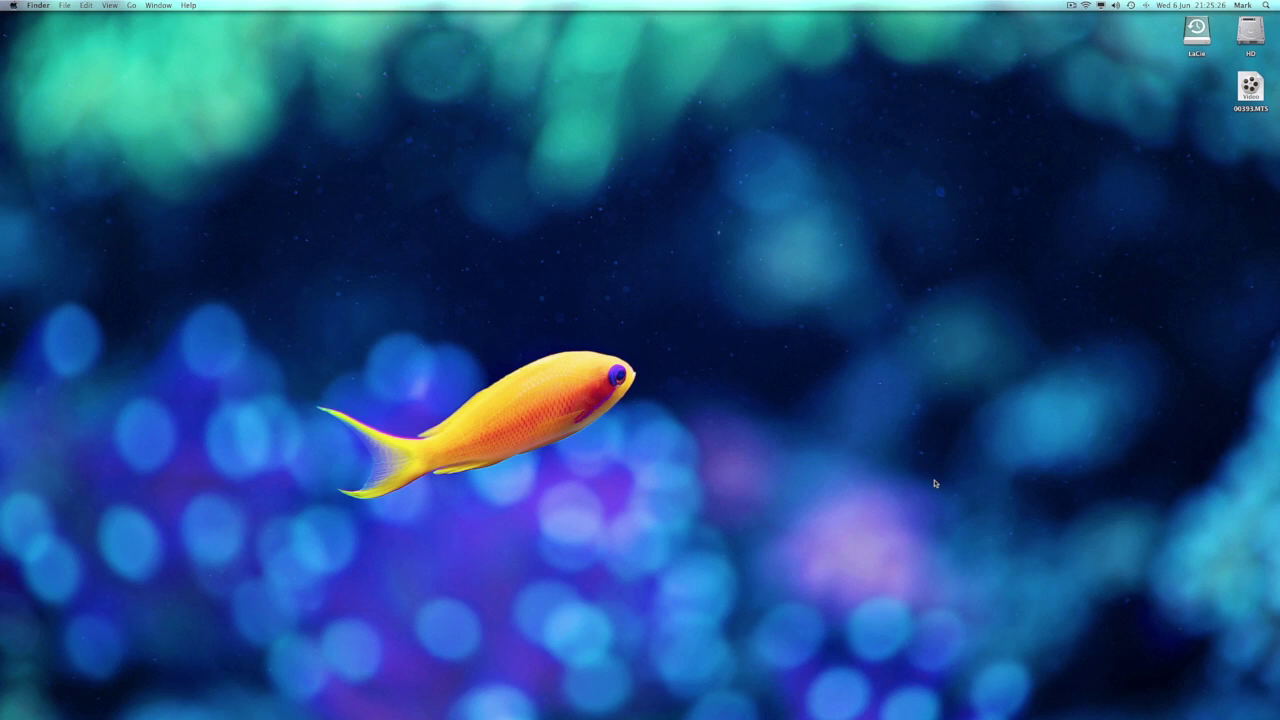
# Step: Drag the 00393.MTS icon from the top-right corner to the middle of the desktop
pyautogui.moveTo(1240, 100); pyautogui.dragTo(881, 330)
pyautogui.click(878, 461)
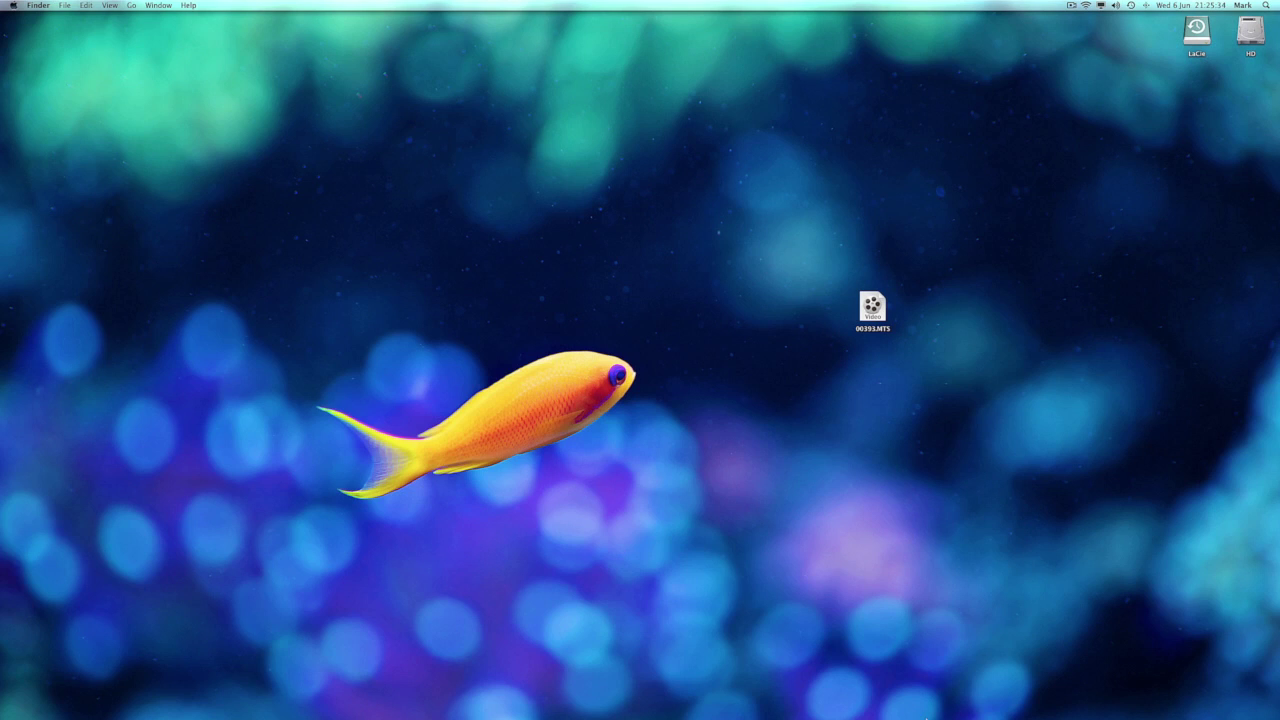
pyautogui.moveTo(935, 700)
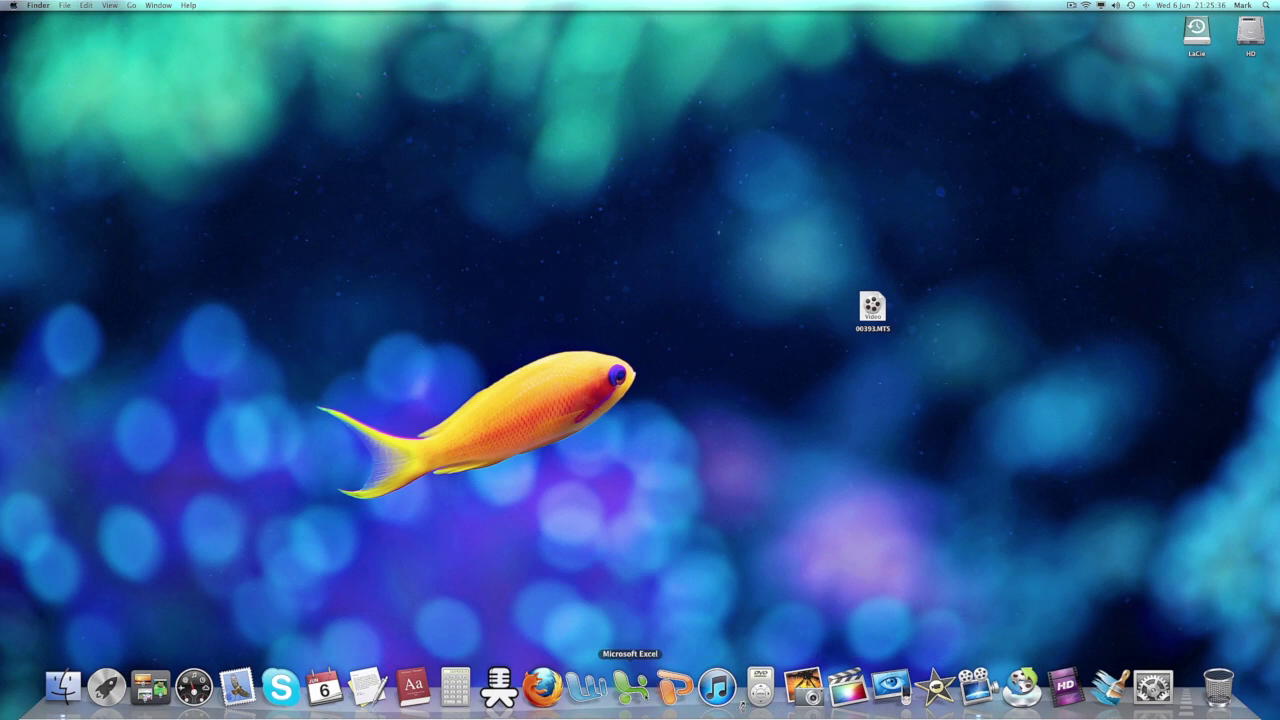
# Step: Launch Video Converter Ultimate from the Dock and choose Video in the start window
pyautogui.click(1021, 688)
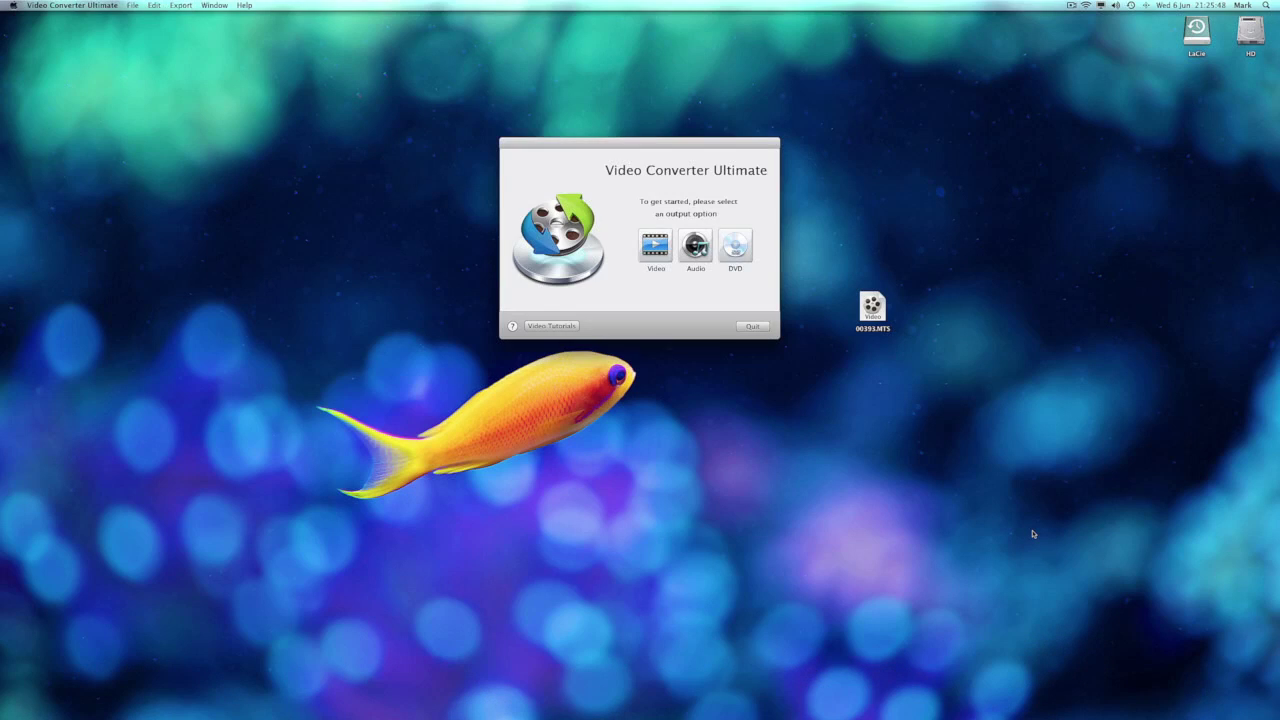
pyautogui.moveTo(655, 149); pyautogui.dragTo(566, 137)
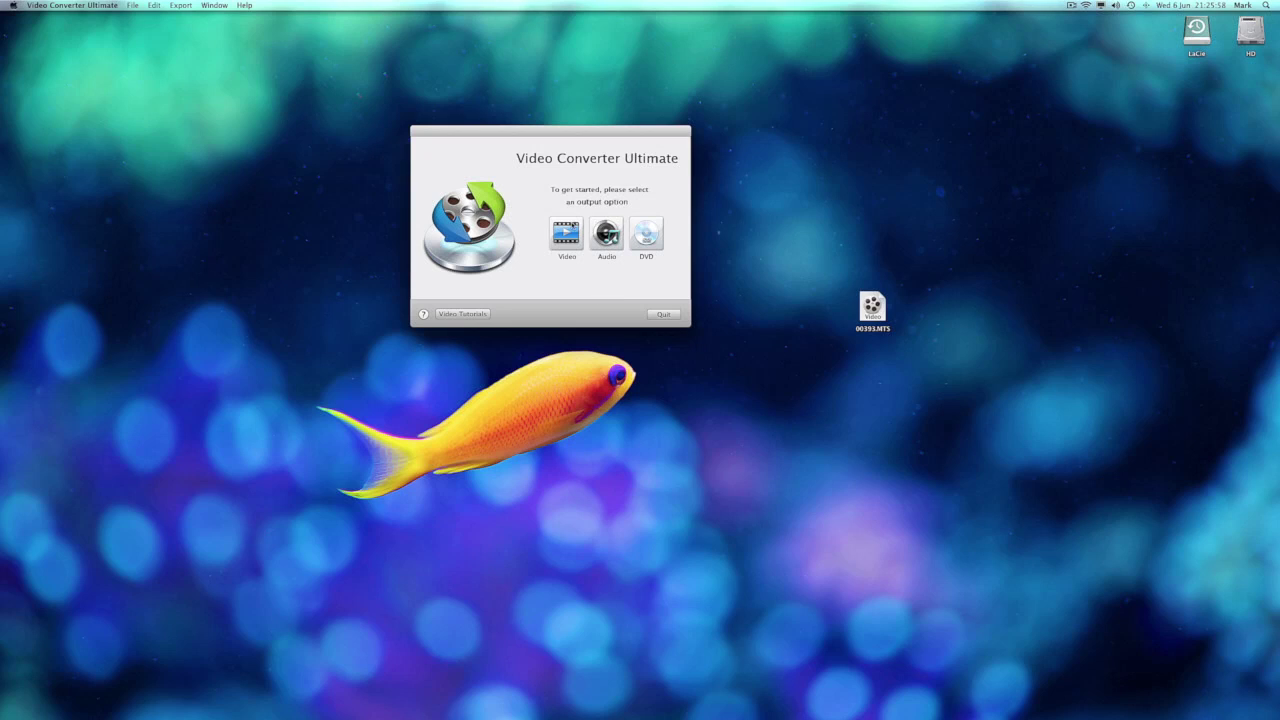
pyautogui.click(567, 232)
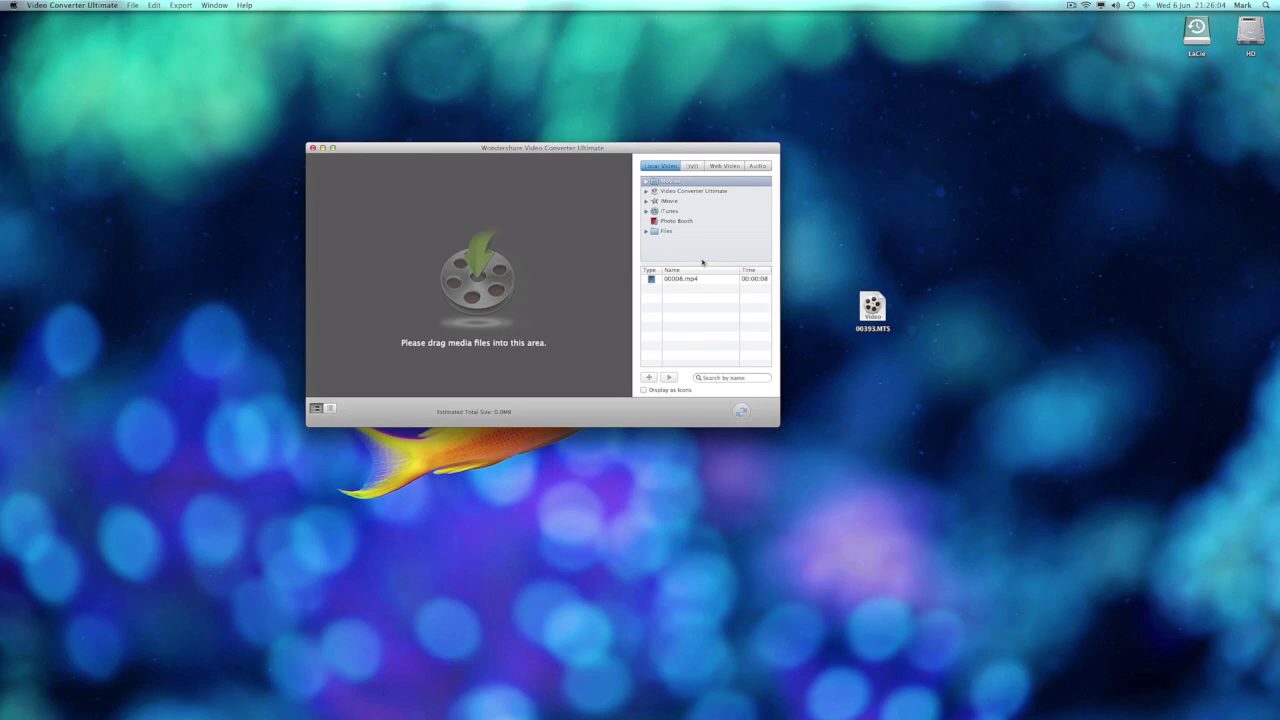
# Step: Browse the DVD, Web Video and Audio tabs, return to Local Video, and select 00393.MTS
pyautogui.click(692, 166)
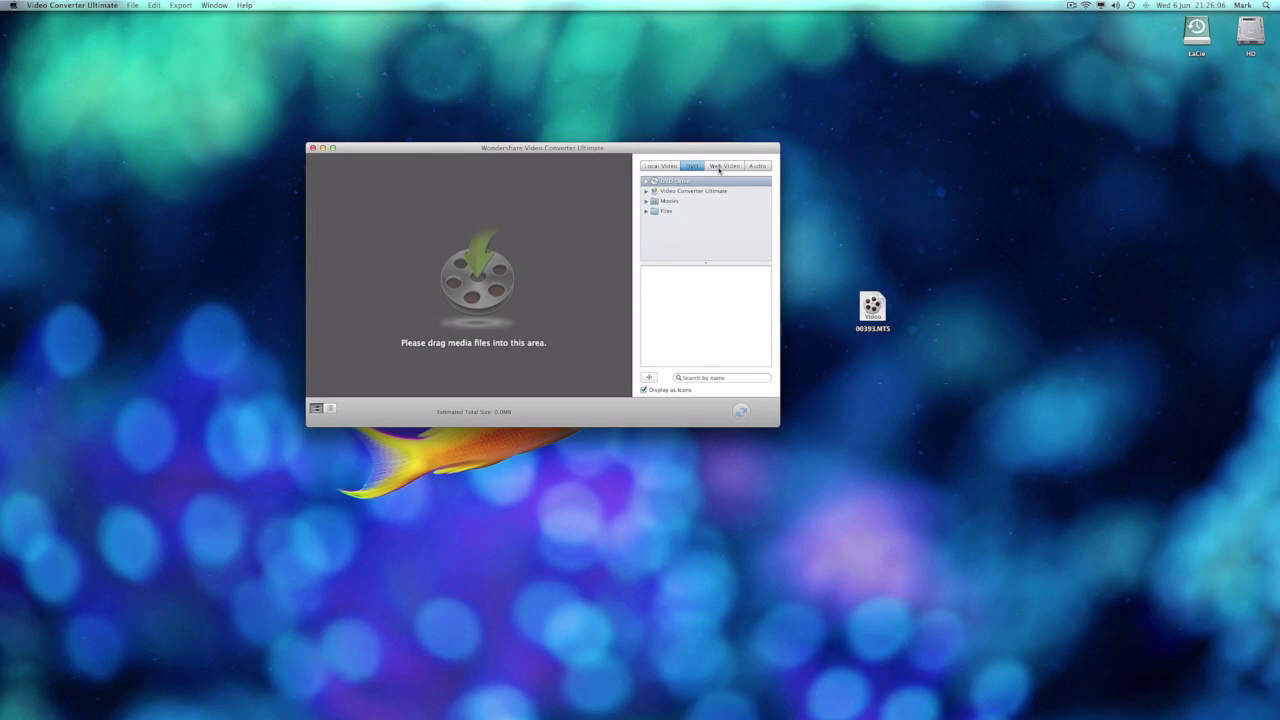
pyautogui.click(719, 167)
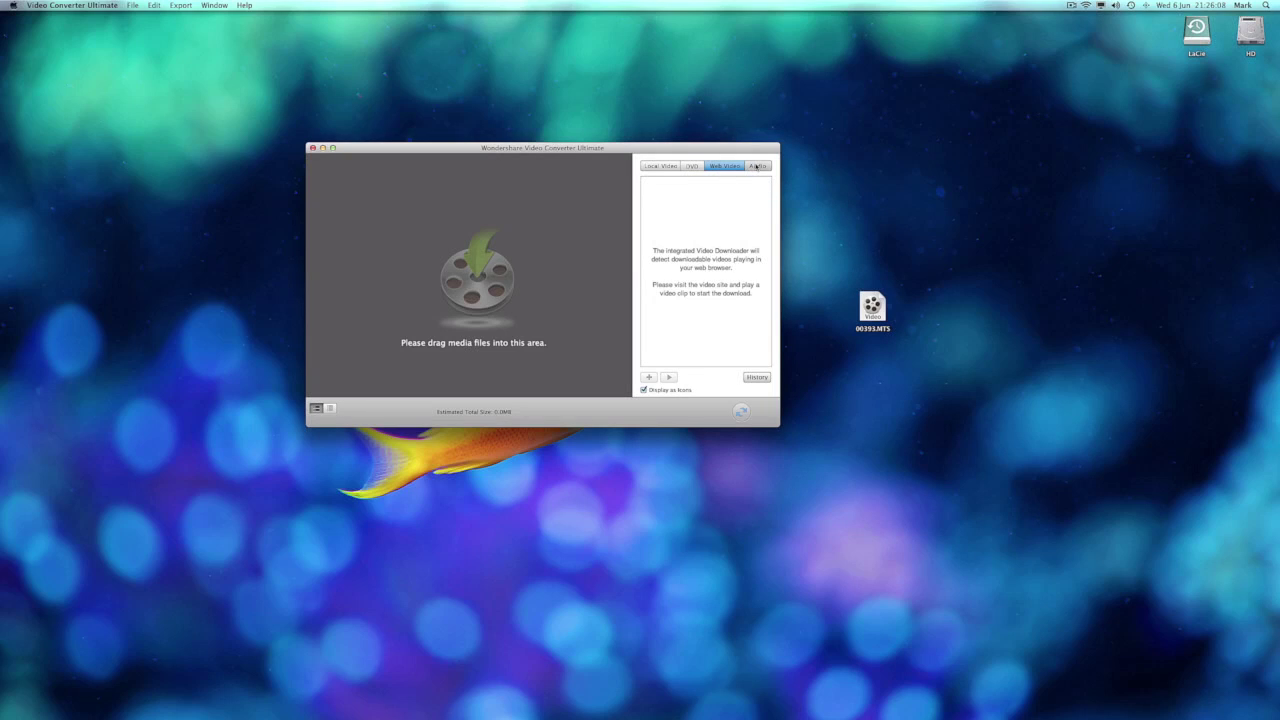
pyautogui.click(756, 166)
pyautogui.click(655, 167)
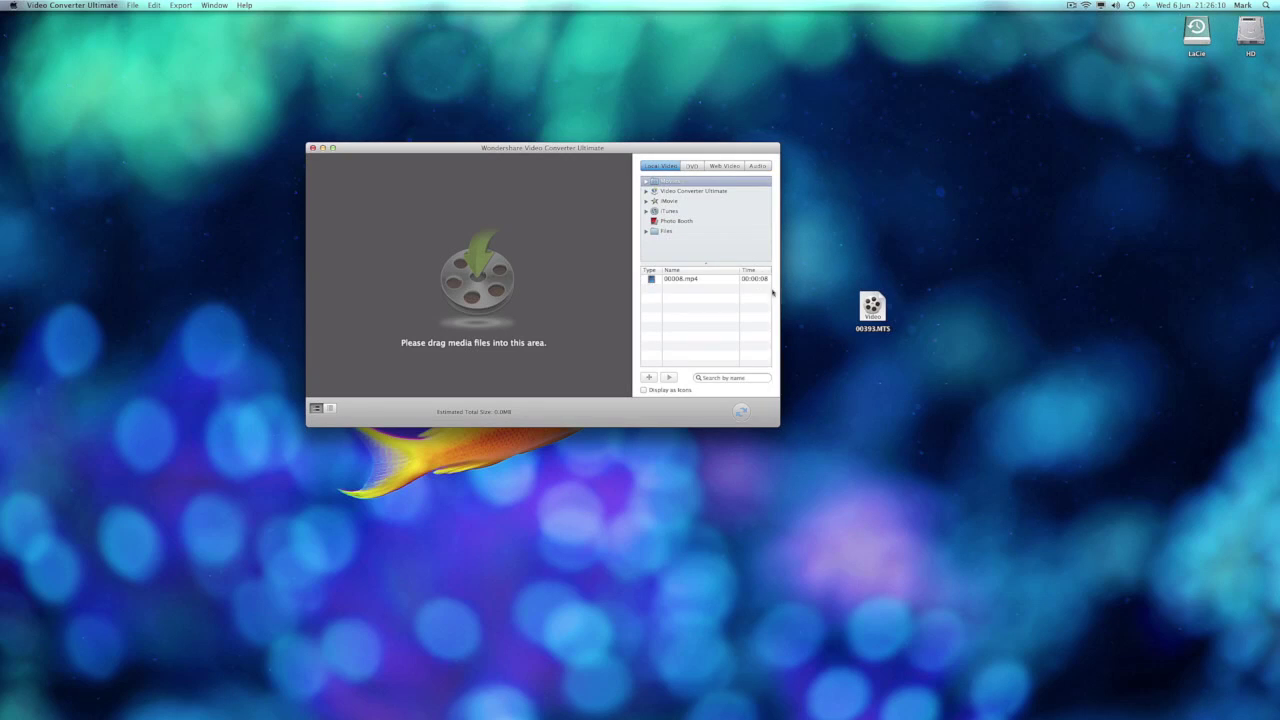
pyautogui.click(872, 306)
# Step: Drag 00393.MTS into the converter, preview it in the edit window, then close with Done
pyautogui.moveTo(872, 306); pyautogui.dragTo(480, 275)
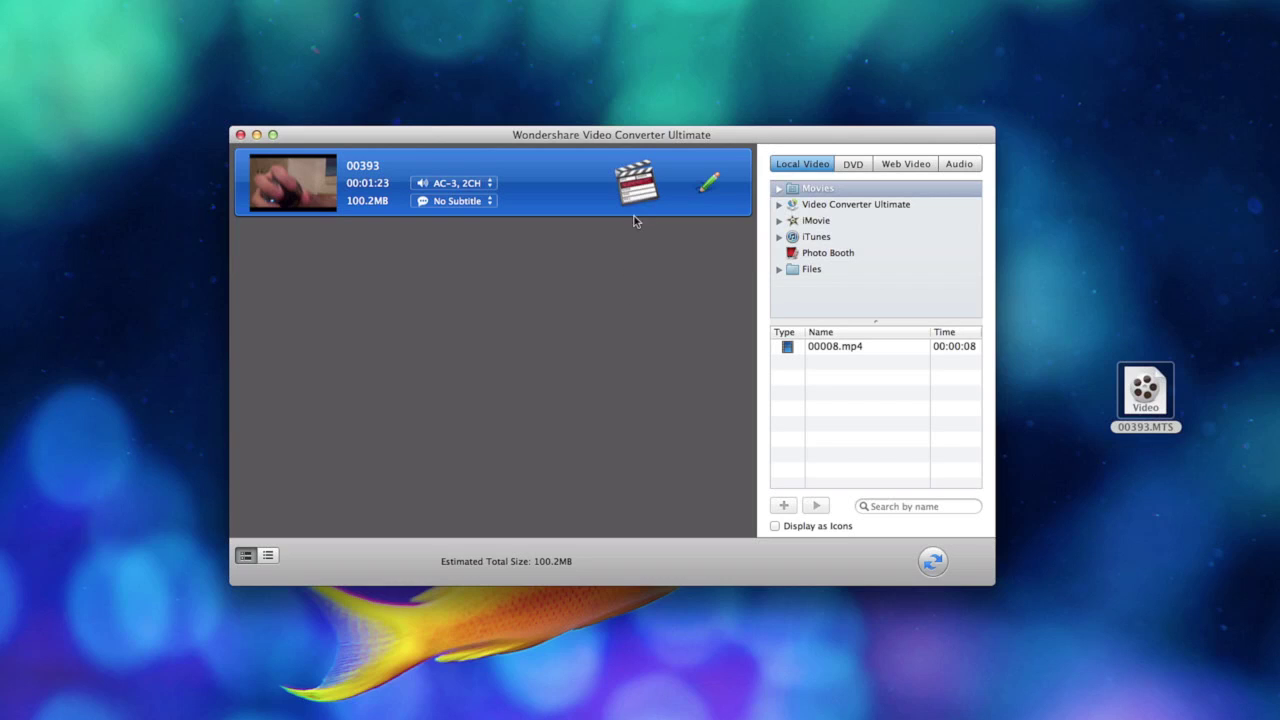
pyautogui.click(711, 185)
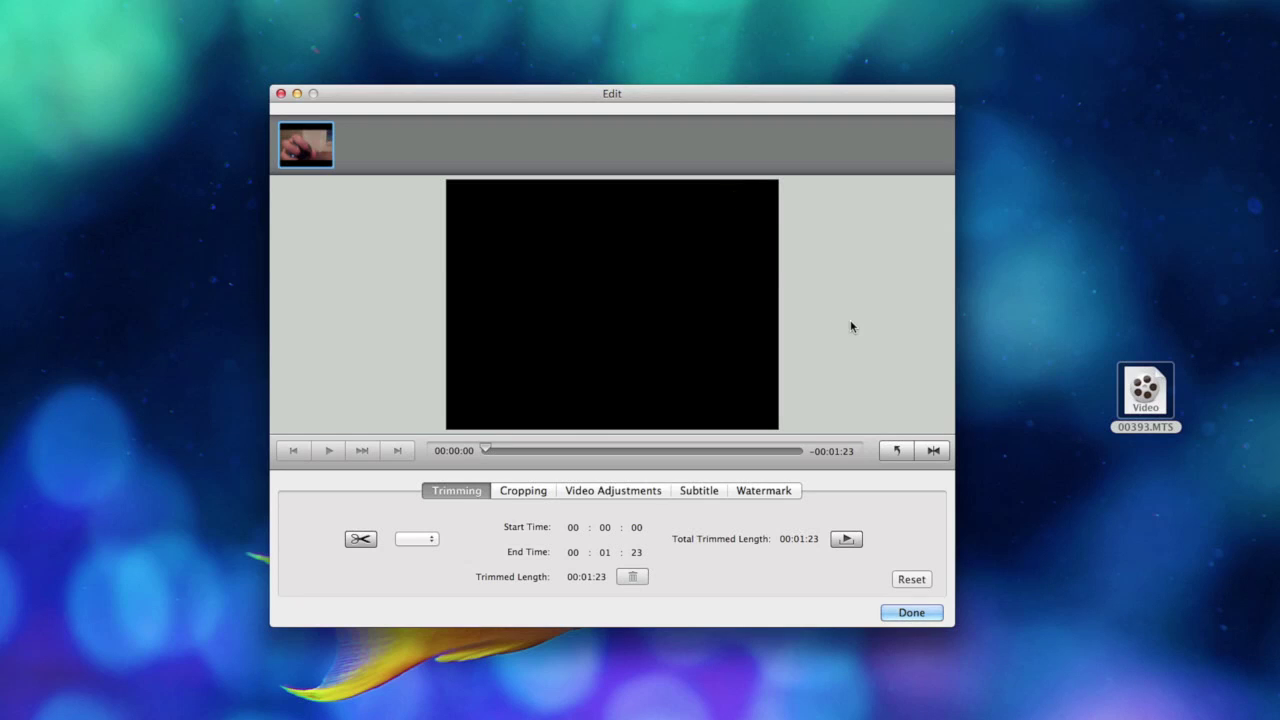
pyautogui.press('space')
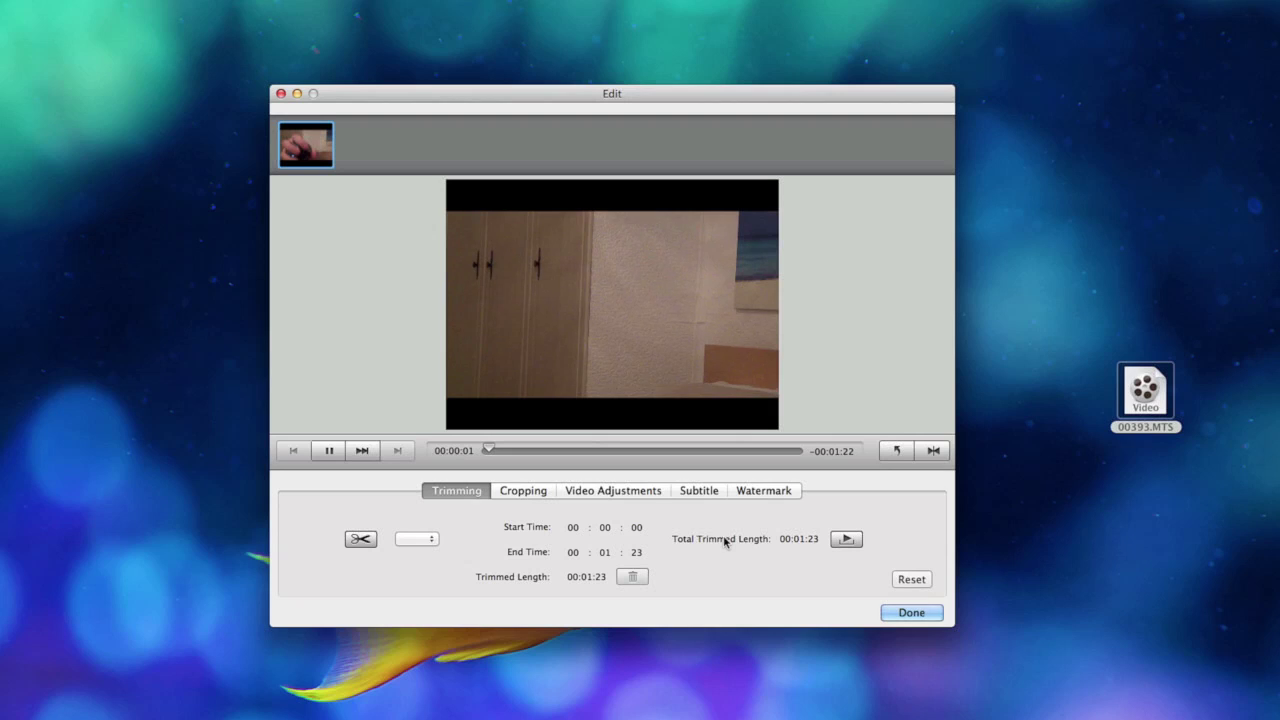
pyautogui.click(335, 453)
pyautogui.click(898, 612)
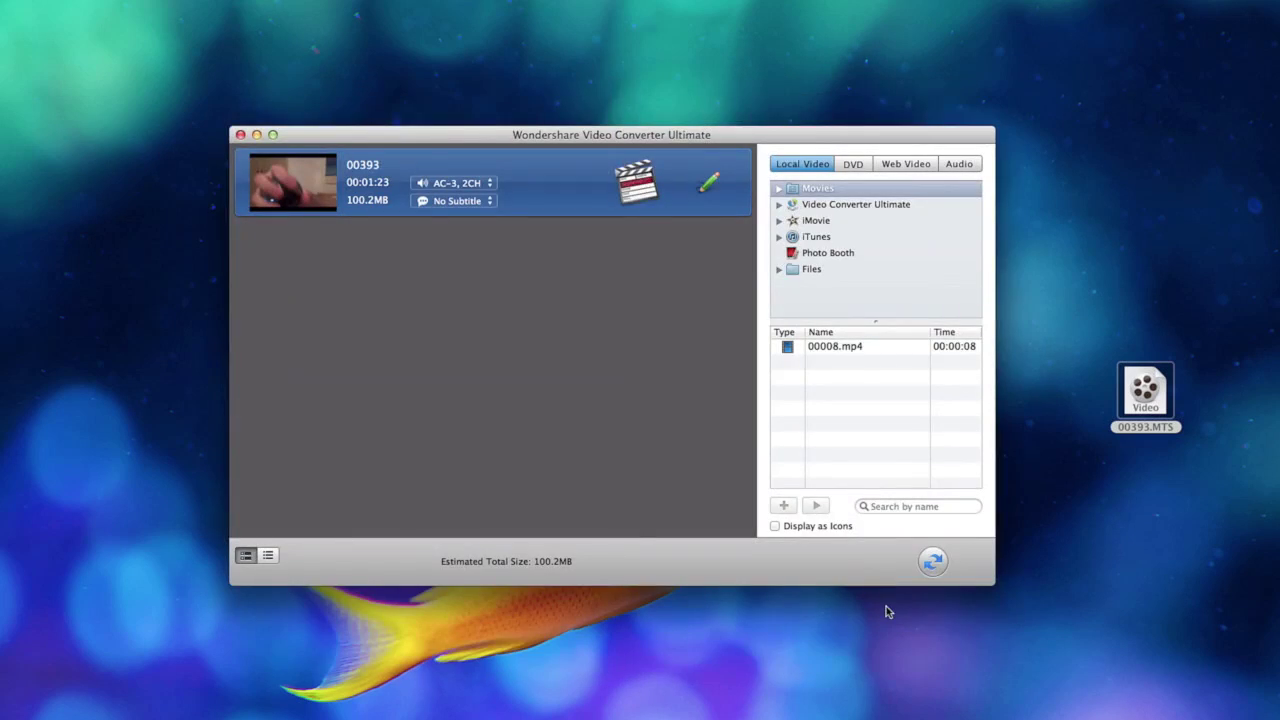
# Step: Choose Apple Software > Final Cut Pro (MP4 for Final Cut Pro X) as clip 00393's format
pyautogui.click(640, 192)
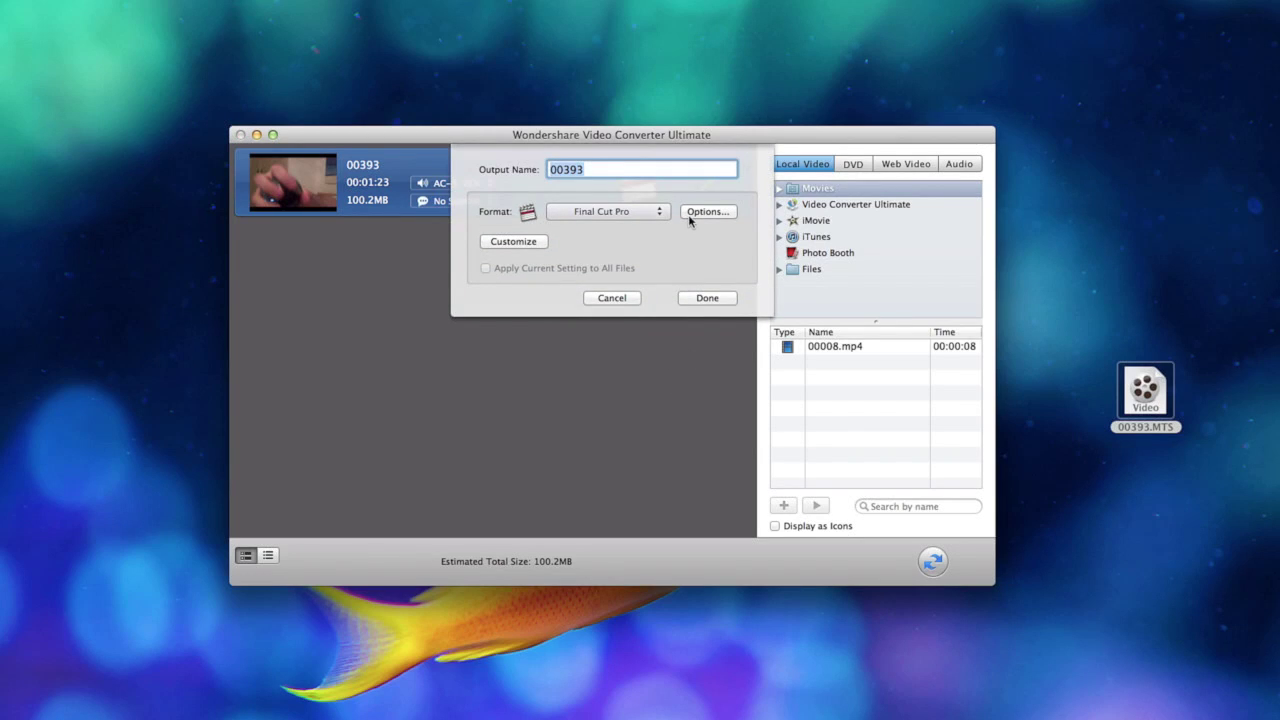
pyautogui.click(657, 212)
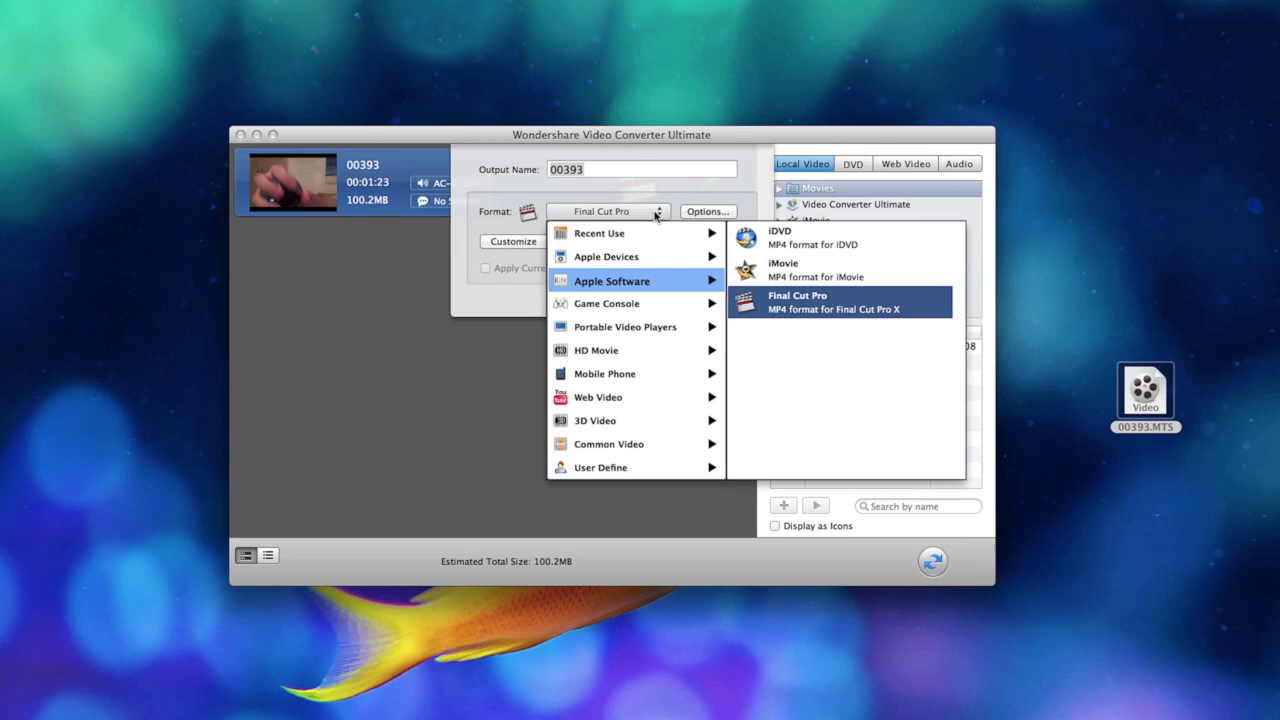
pyautogui.moveTo(643, 259)
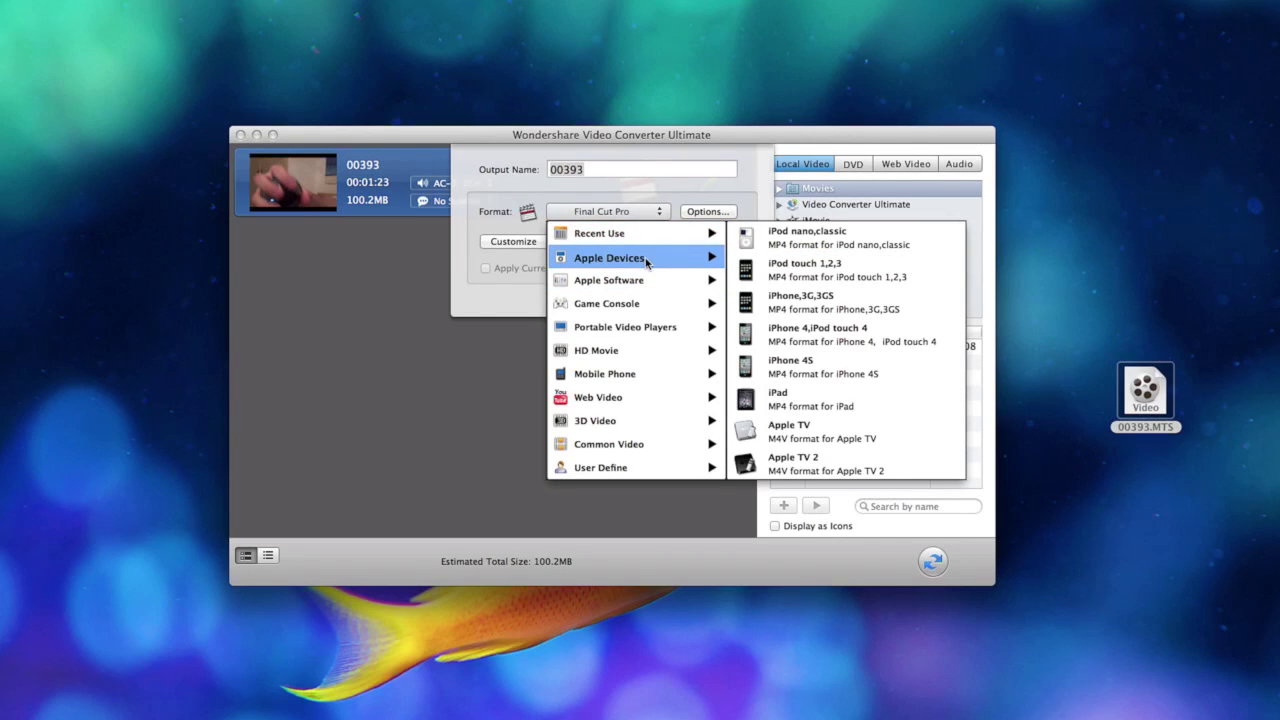
pyautogui.moveTo(647, 285)
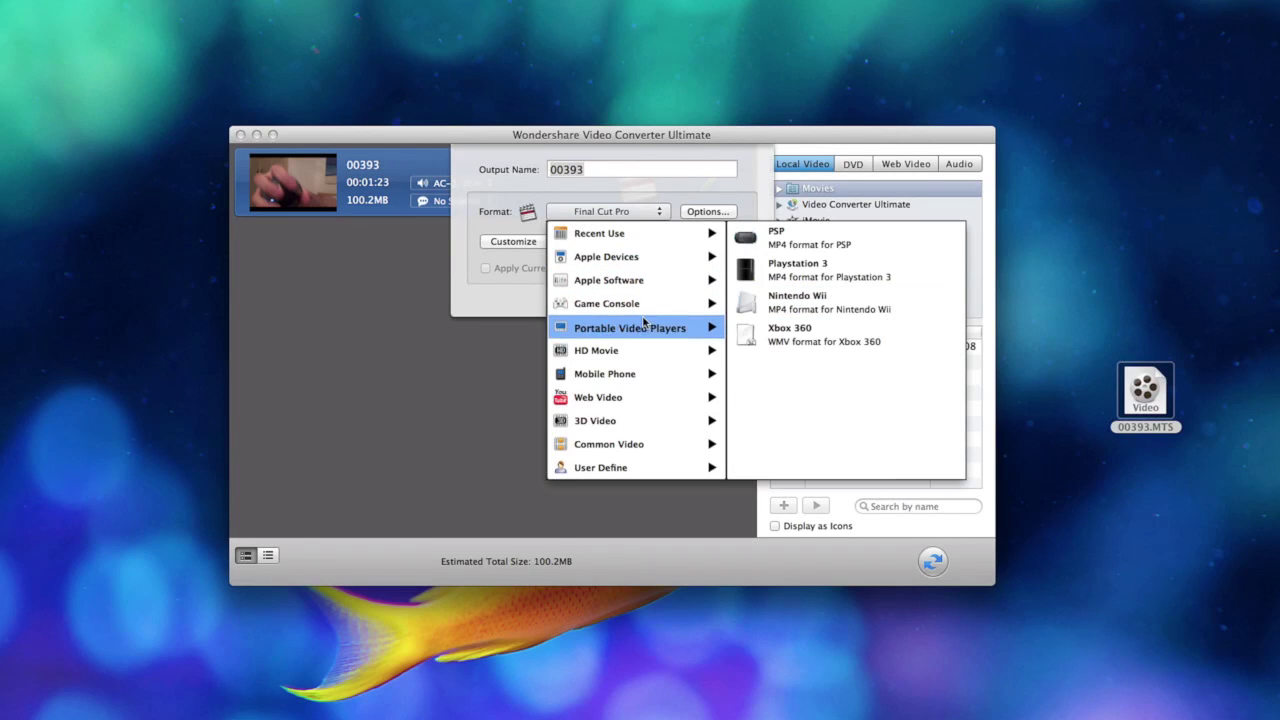
pyautogui.moveTo(644, 327)
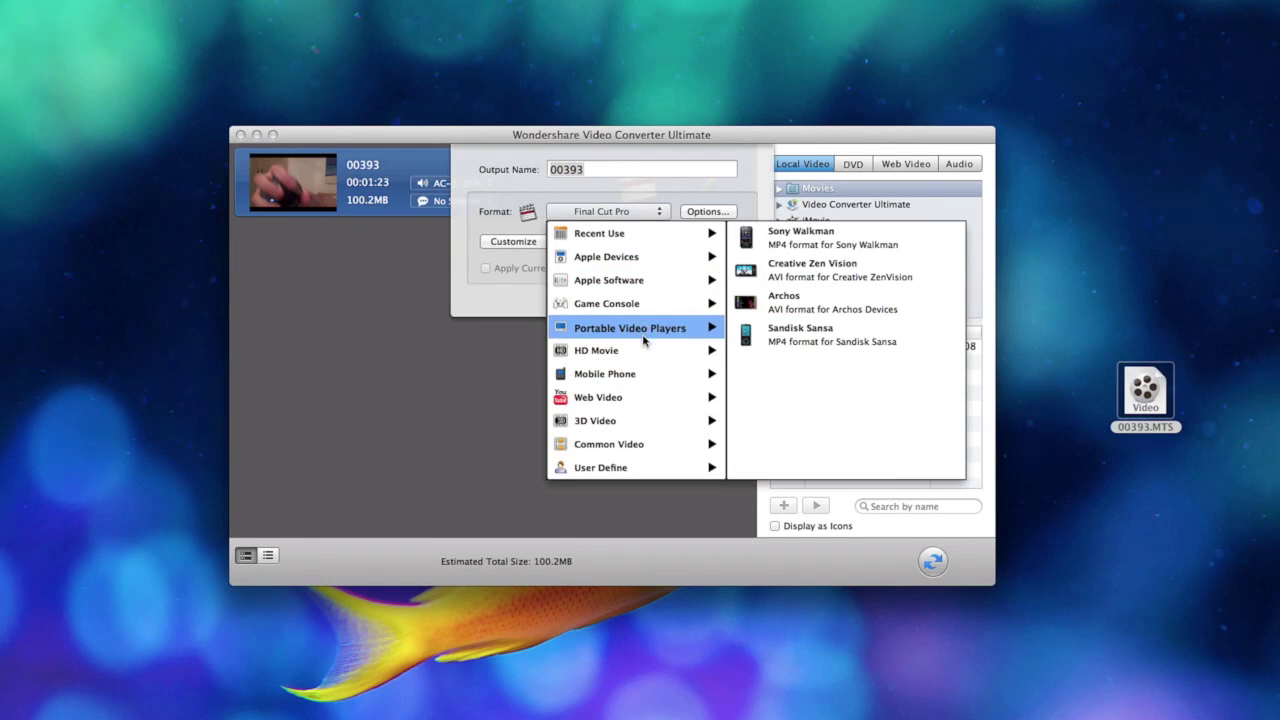
pyautogui.moveTo(646, 351)
pyautogui.moveTo(644, 374)
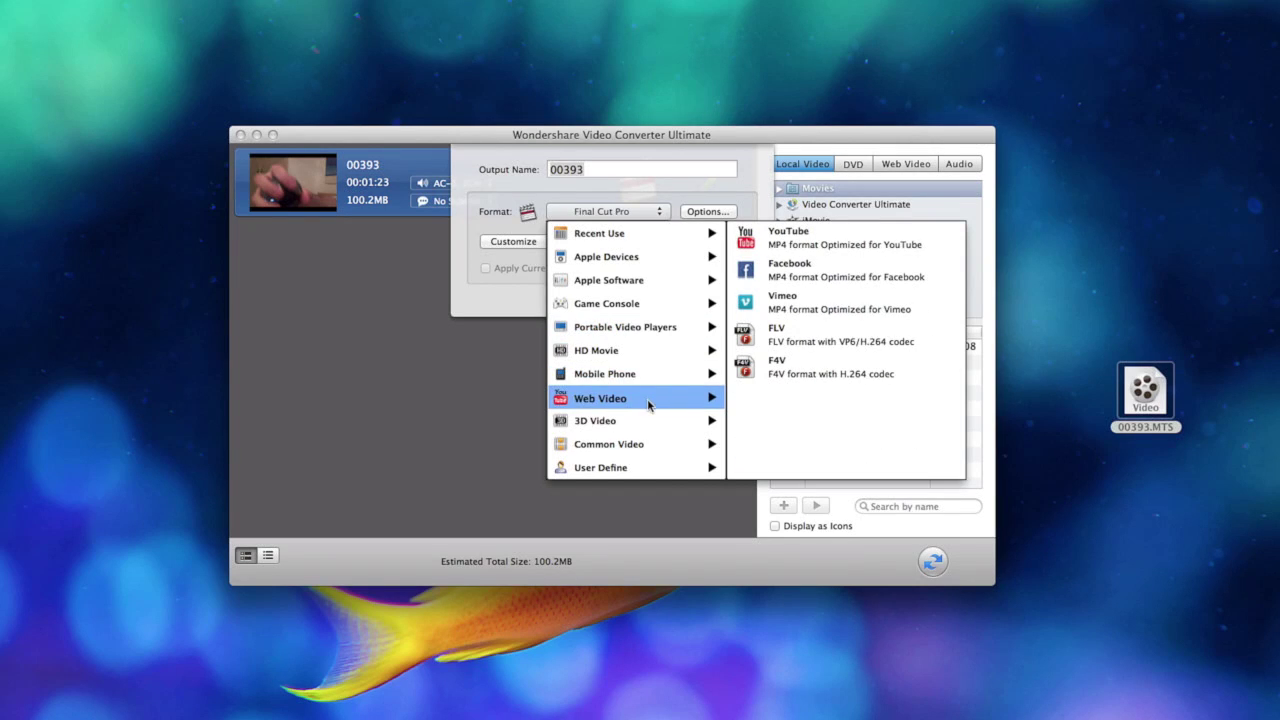
pyautogui.moveTo(648, 421)
pyautogui.moveTo(646, 446)
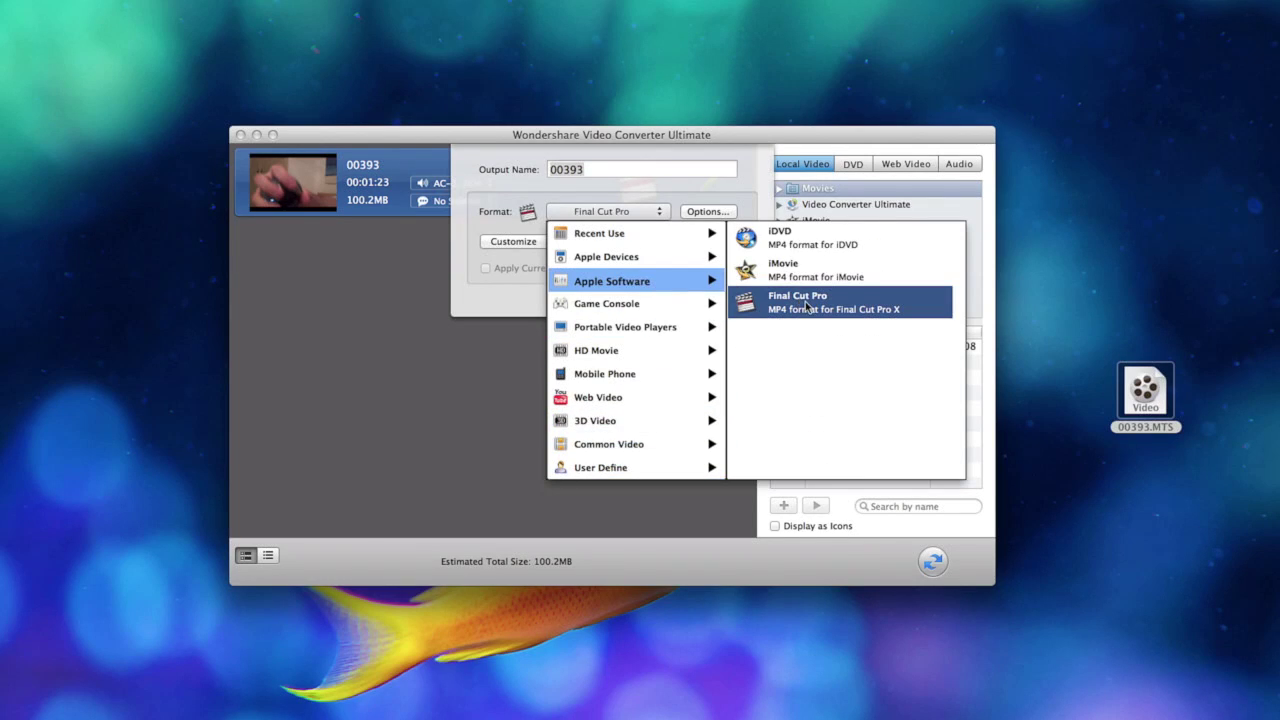
pyautogui.click(806, 305)
# Step: Set the Final Cut Pro options to 30 fps frame rate and High Quality audio bit rate
pyautogui.click(706, 216)
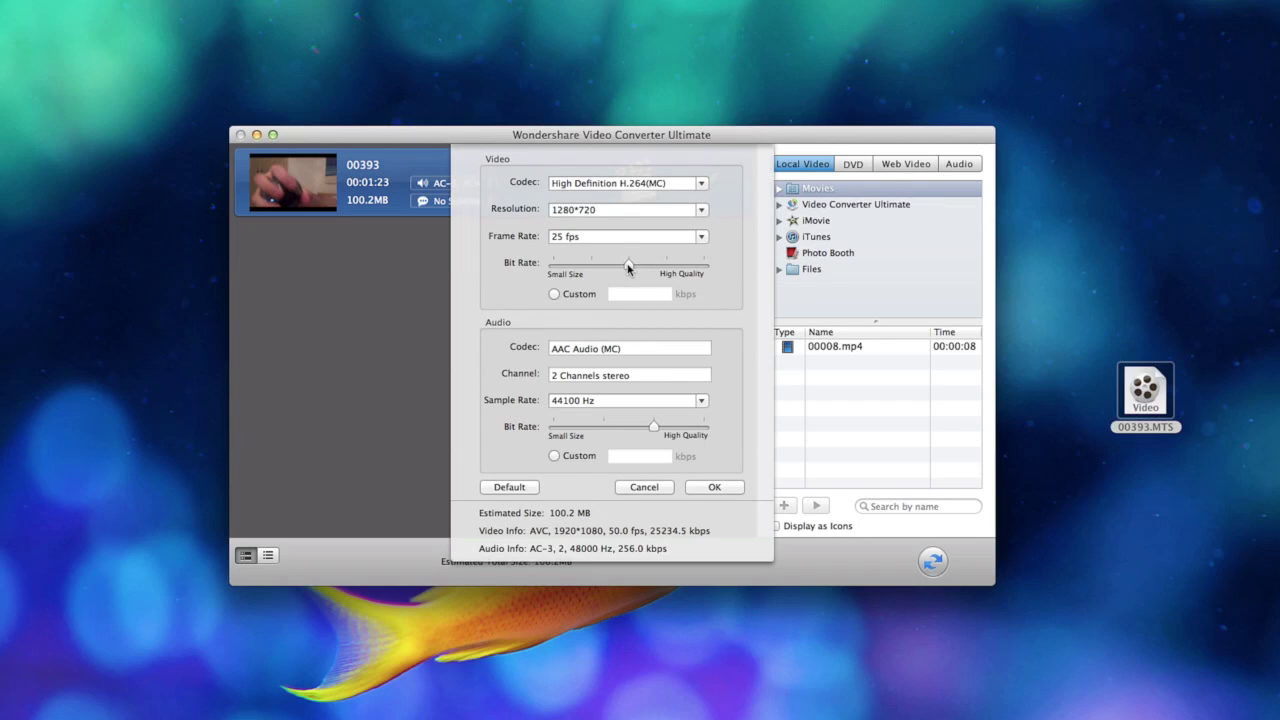
pyautogui.click(705, 239)
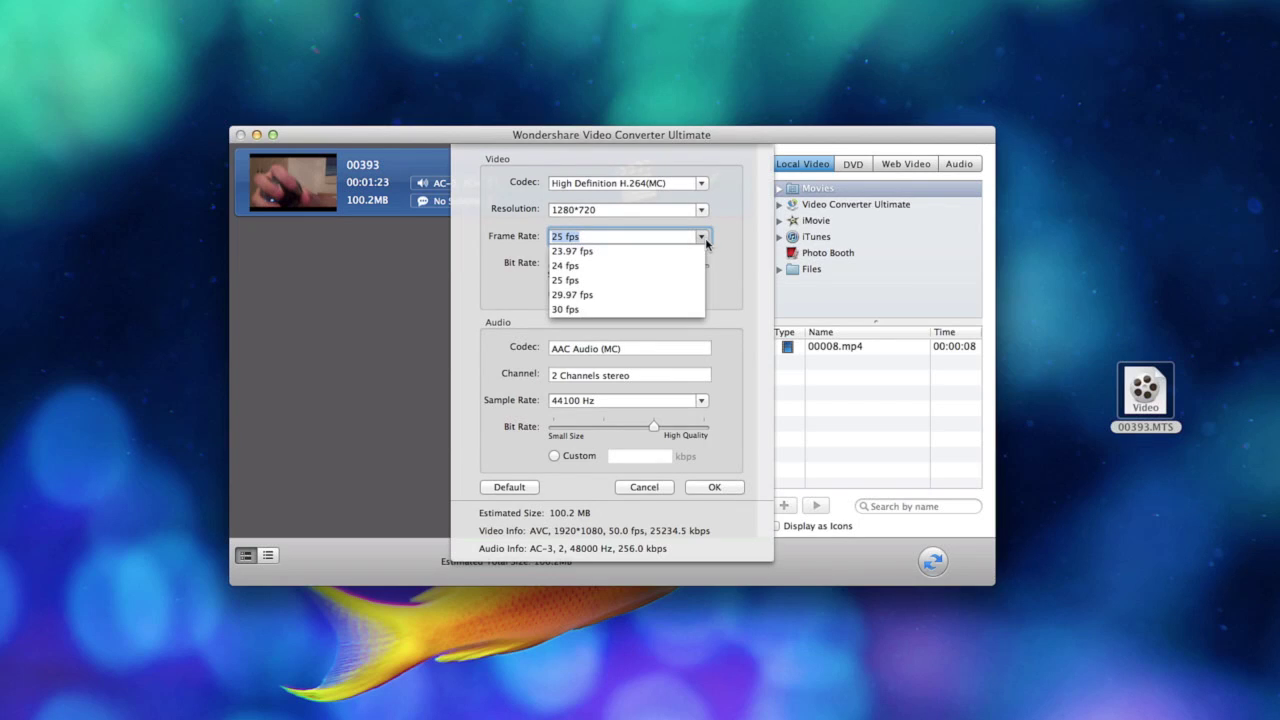
pyautogui.click(642, 309)
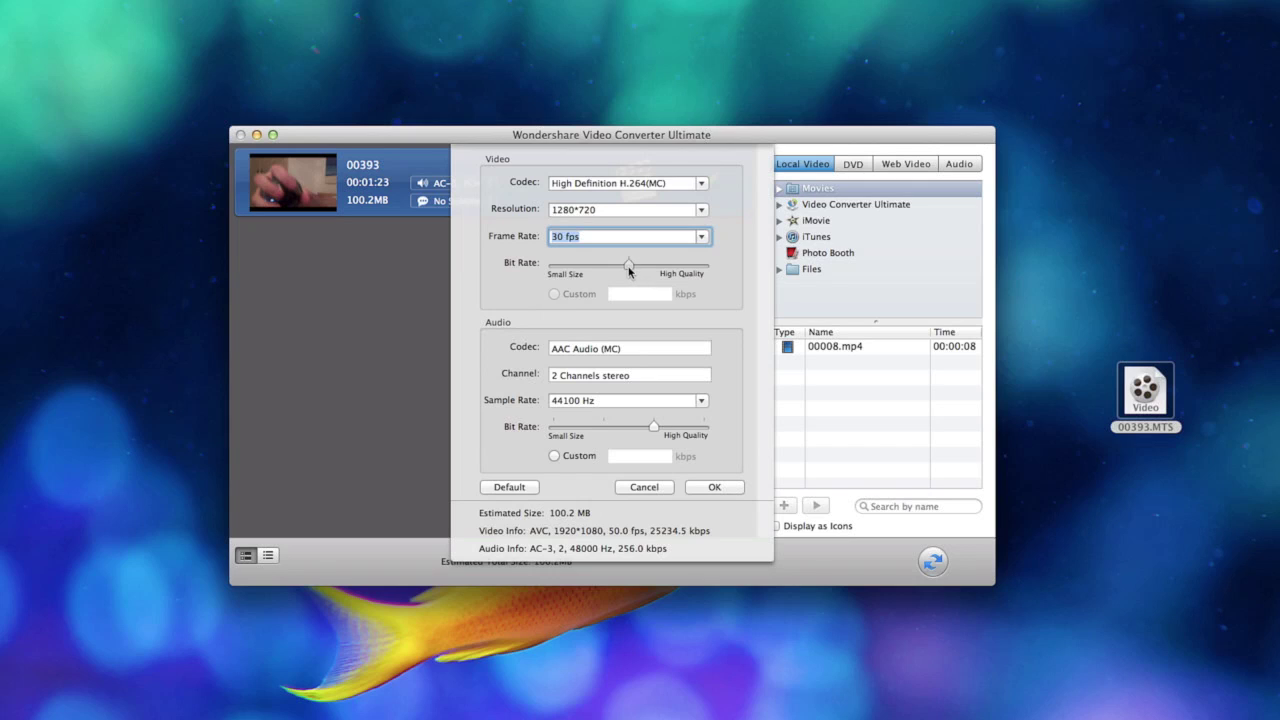
pyautogui.click(689, 274)
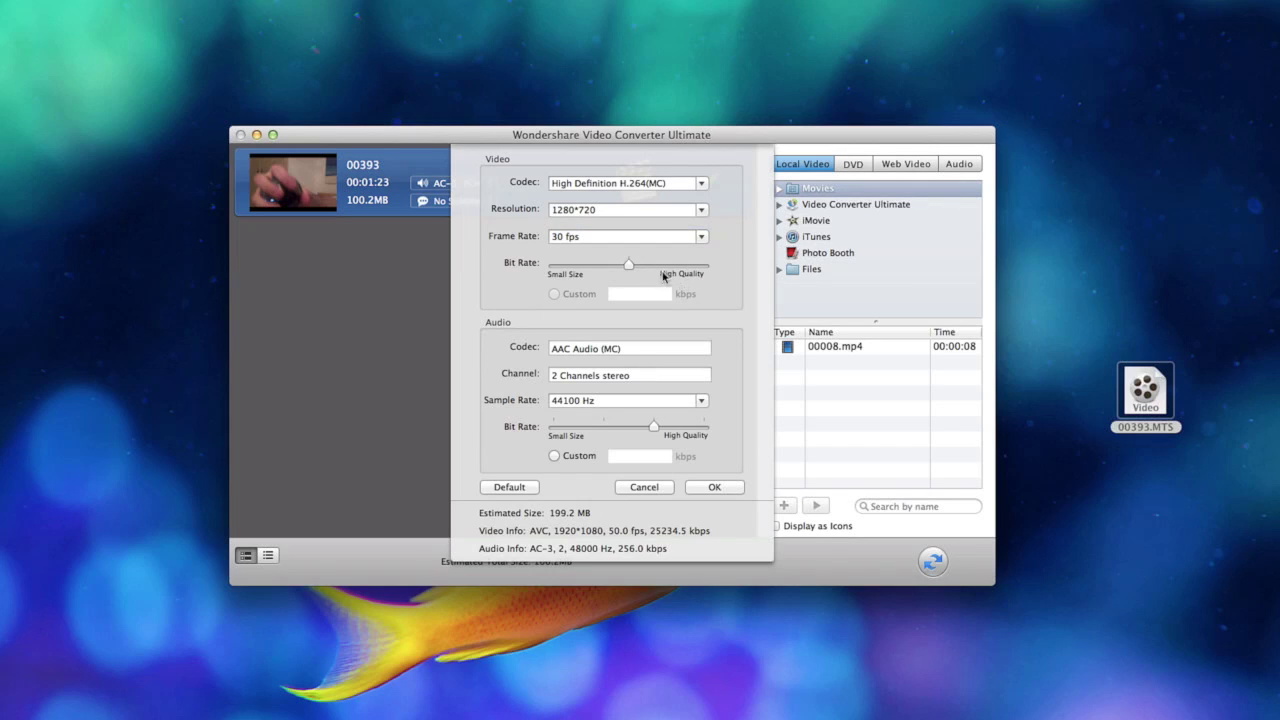
pyautogui.moveTo(652, 428); pyautogui.dragTo(725, 430)
pyautogui.click(714, 487)
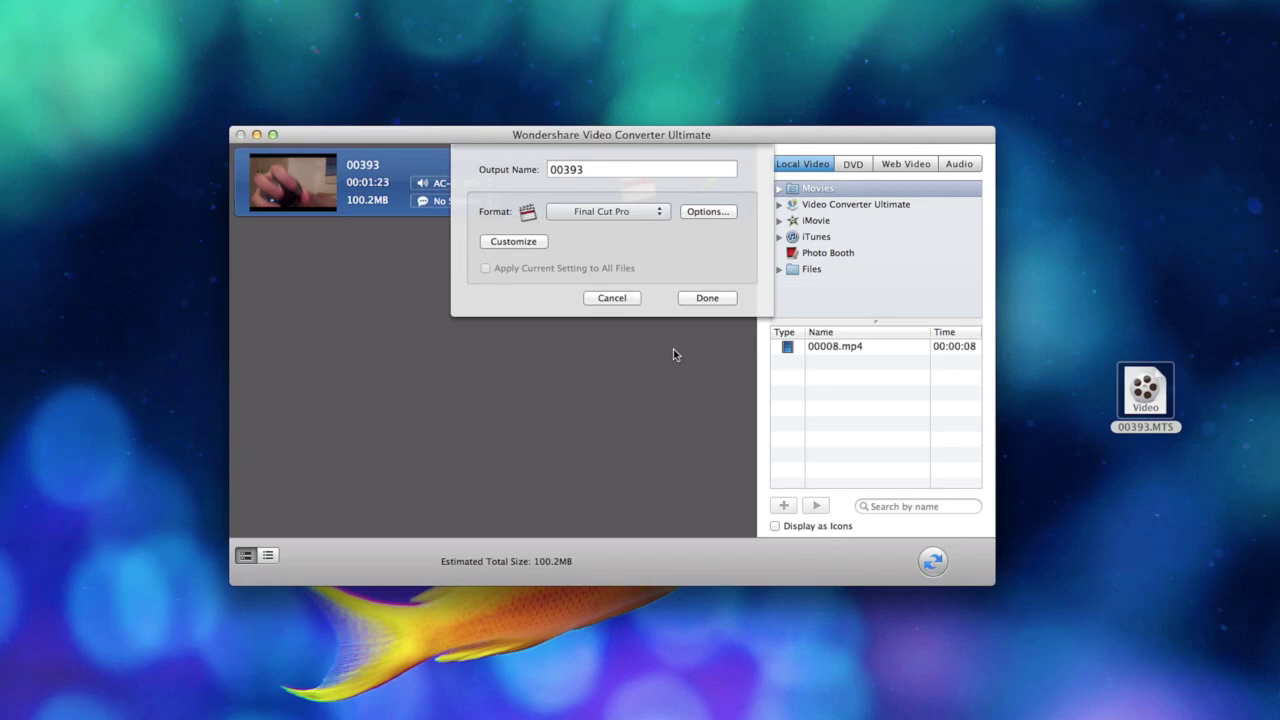
# Step: Skip saving a custom format, apply the settings, and start converting clip 00393
pyautogui.click(526, 245)
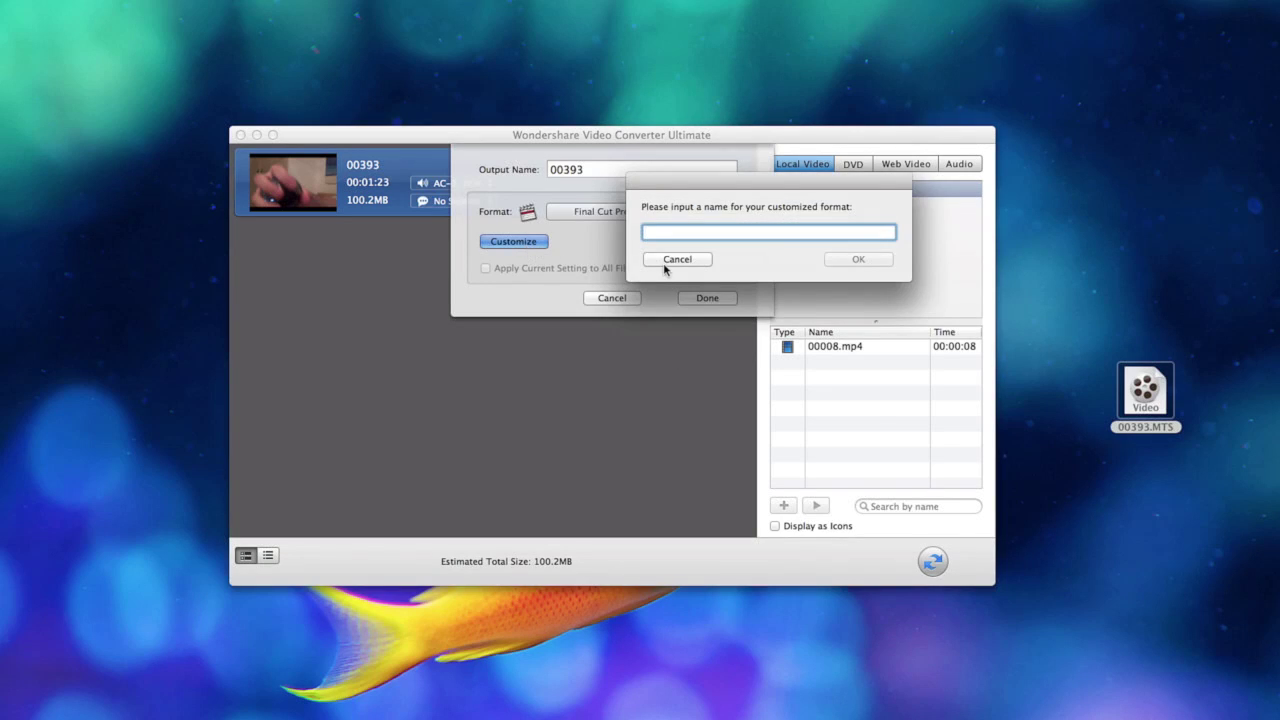
pyautogui.click(689, 261)
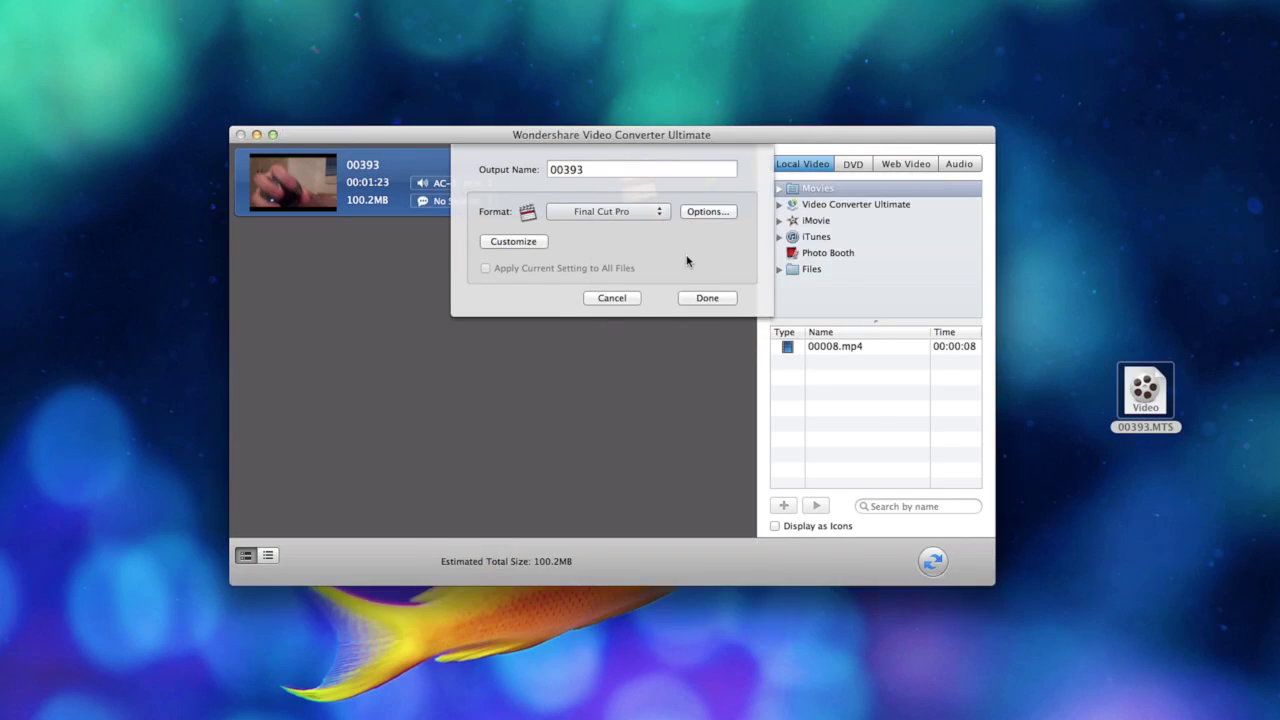
pyautogui.click(707, 298)
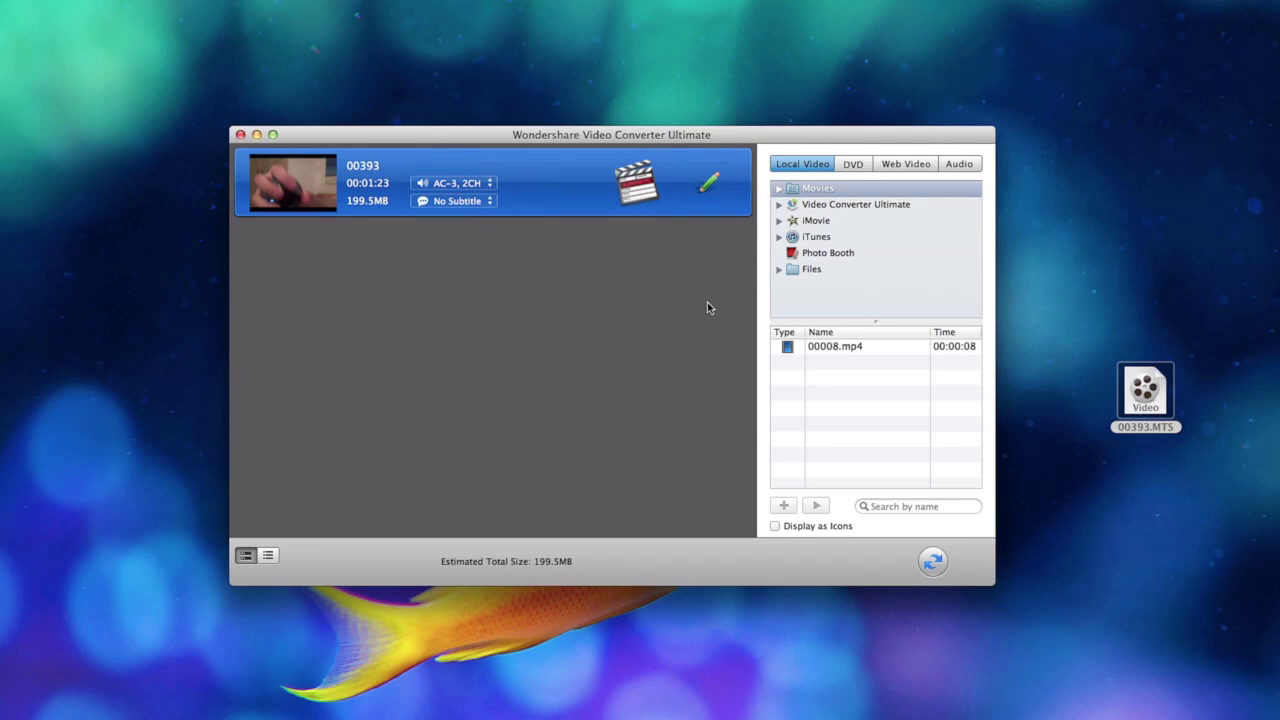
pyautogui.click(932, 561)
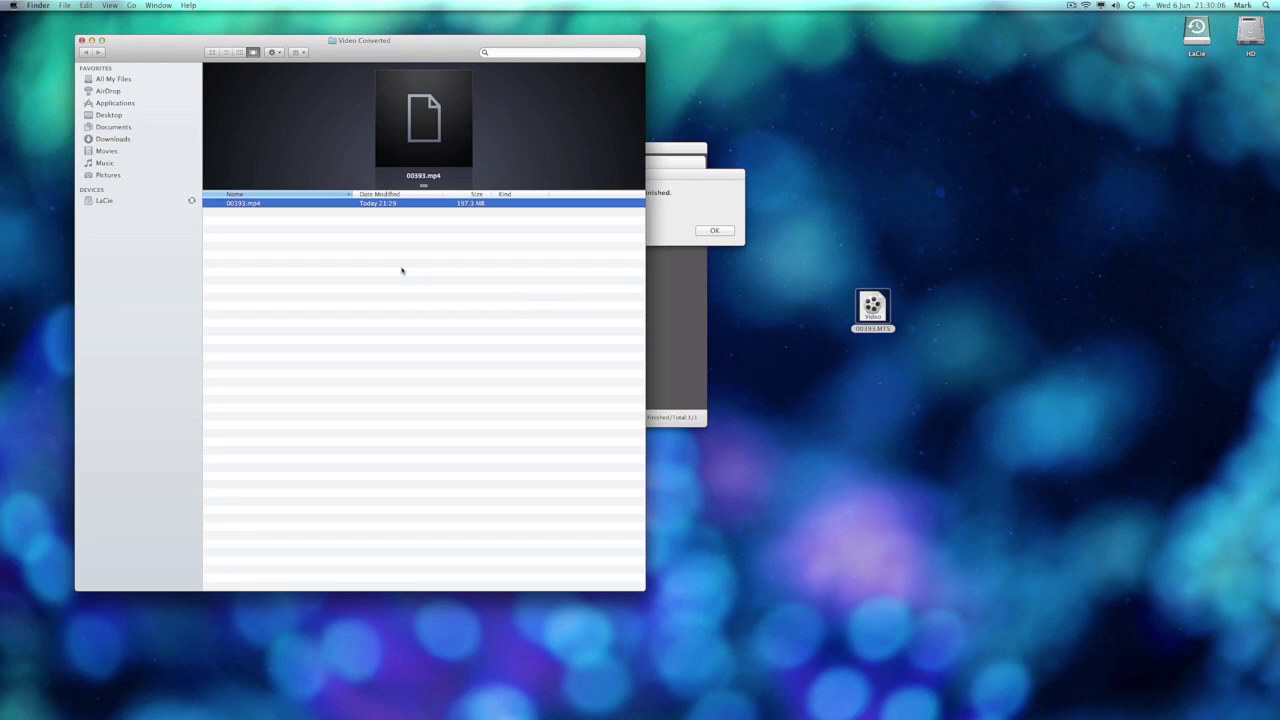
# Step: Dismiss the conversion-finished notice and move the converter window to the lower right
pyautogui.click(701, 204)
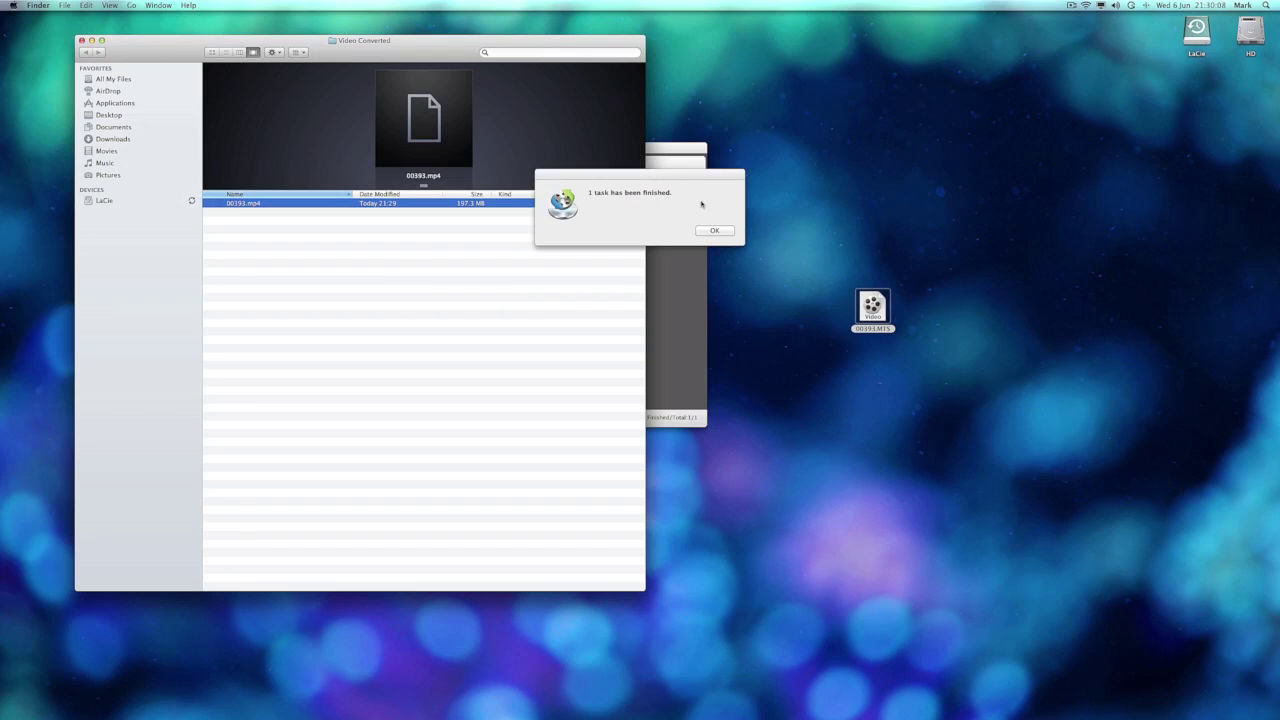
pyautogui.click(714, 231)
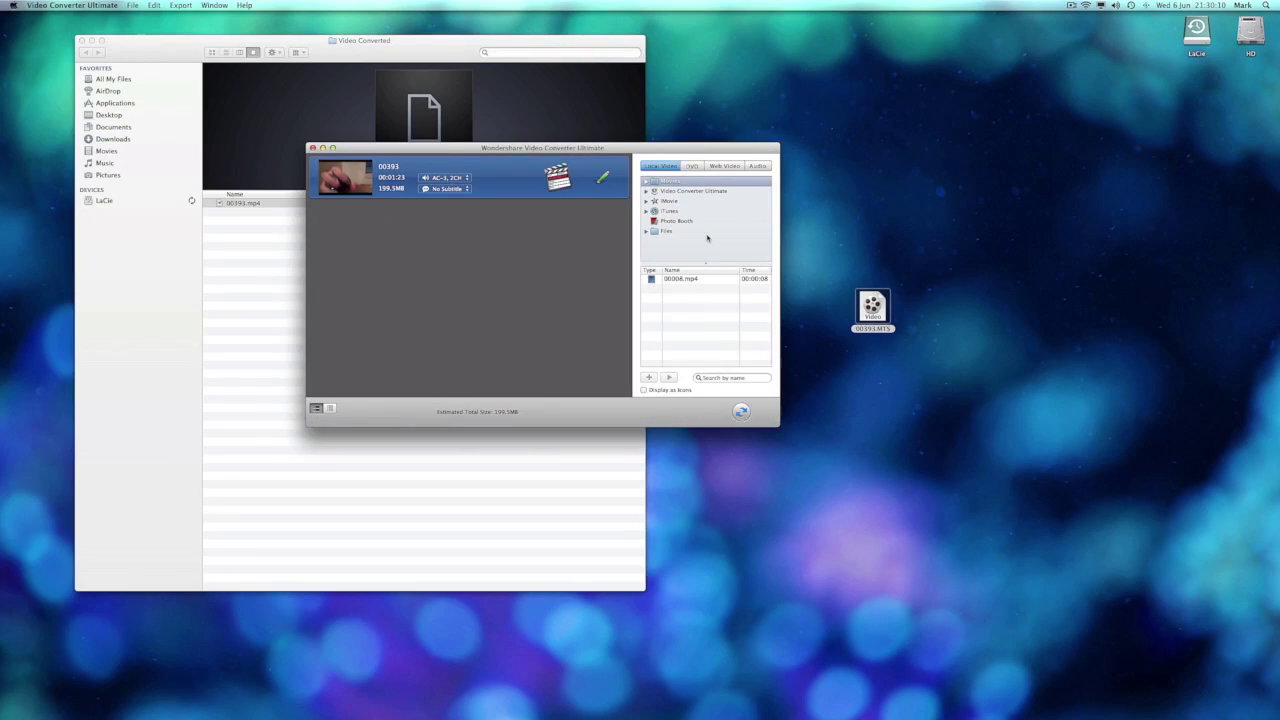
pyautogui.moveTo(566, 155); pyautogui.dragTo(957, 402)
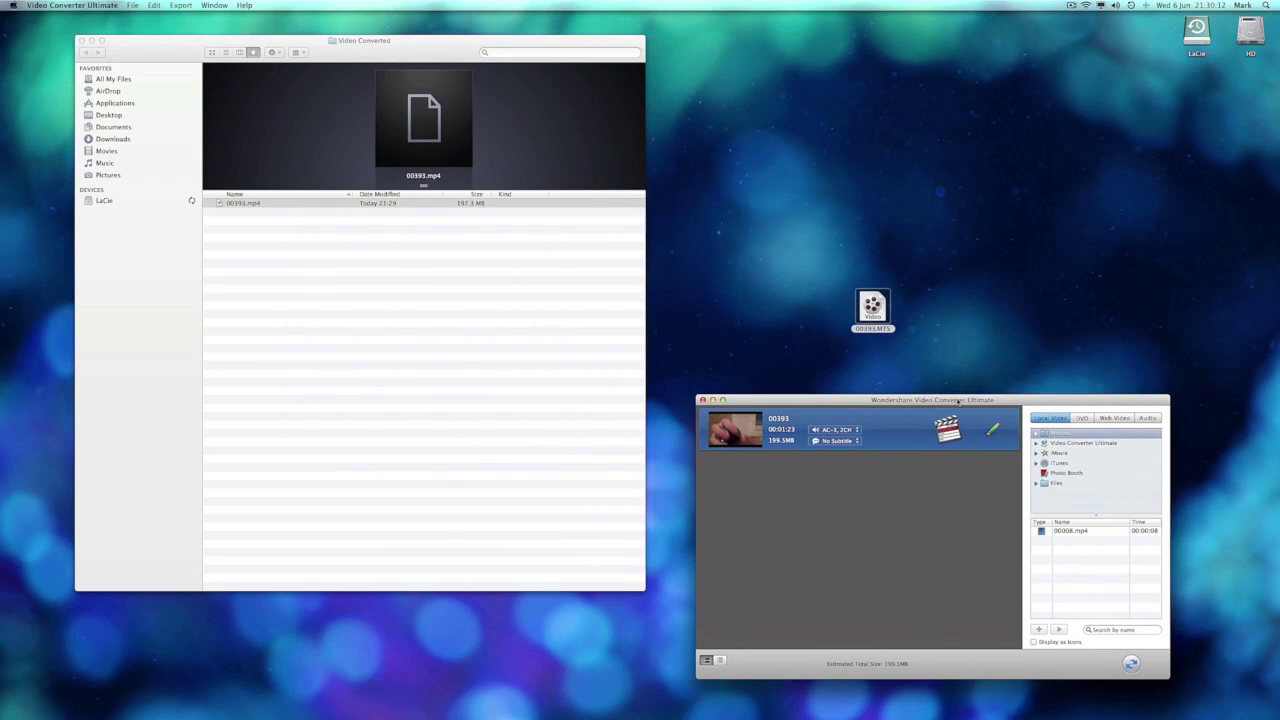
# Step: Drag 00393.mp4 from Video Converted onto the desktop, close that folder, and select it
pyautogui.click(256, 213)
pyautogui.moveTo(253, 207); pyautogui.dragTo(954, 168)
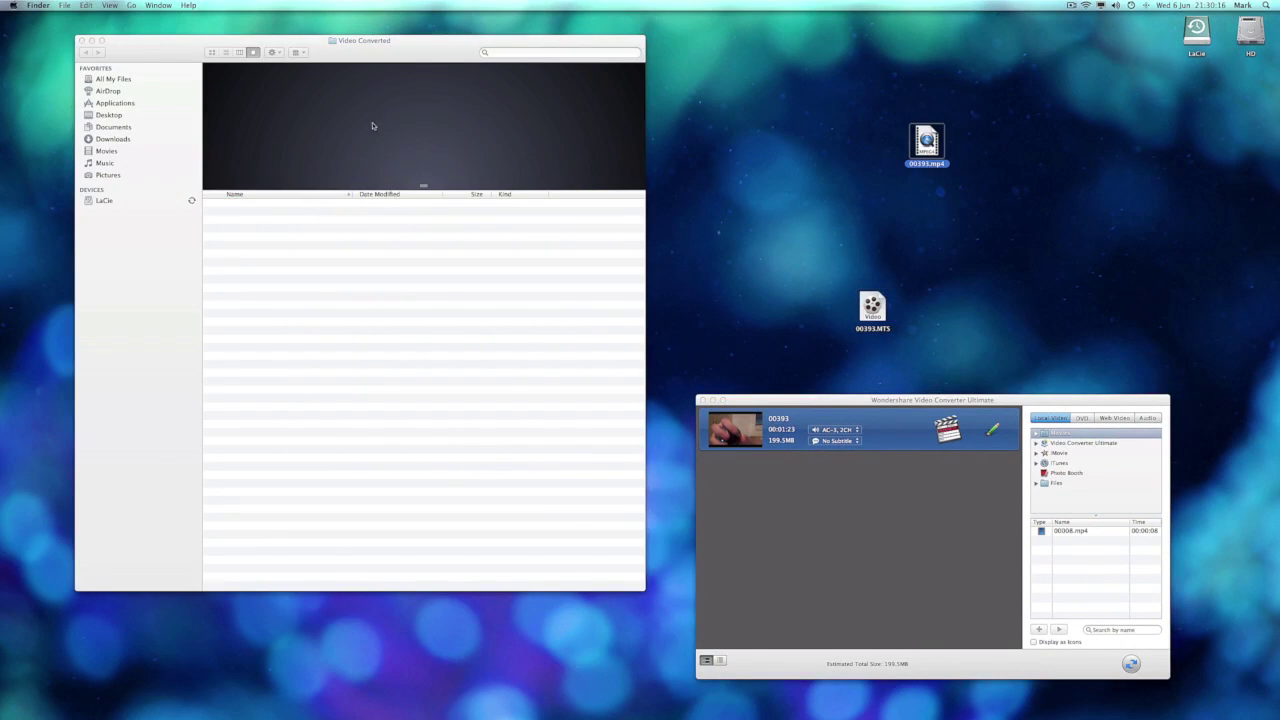
pyautogui.click(82, 40)
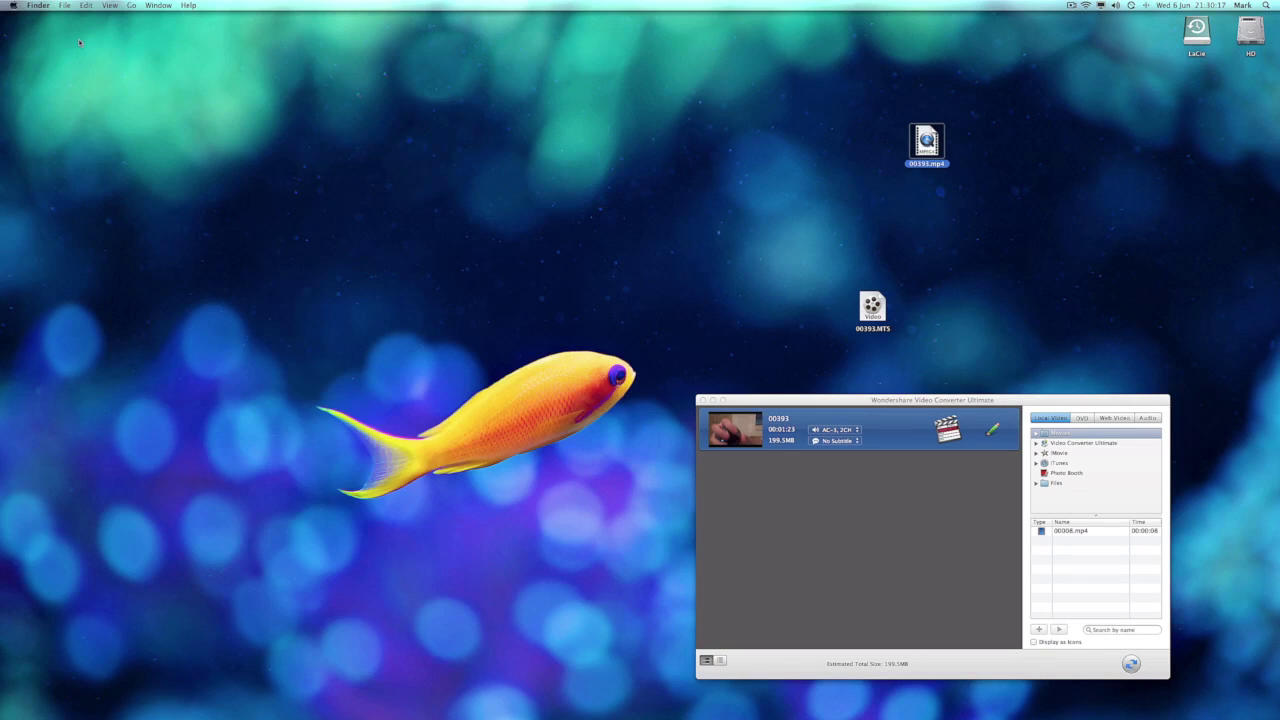
pyautogui.click(913, 148)
# Step: Open 00393.mp4 in QuickTime Player, close the Spectrum mini player, and play the video
pyautogui.press('super+o')
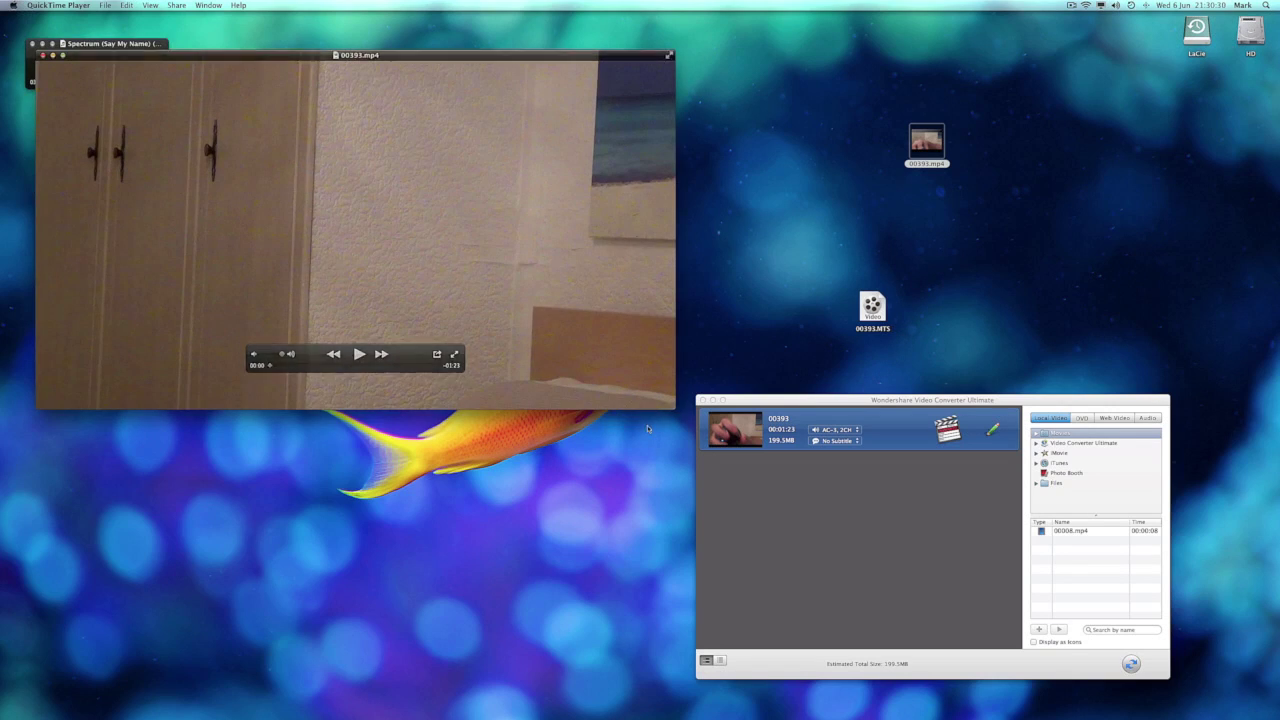
pyautogui.moveTo(667, 401); pyautogui.dragTo(506, 314)
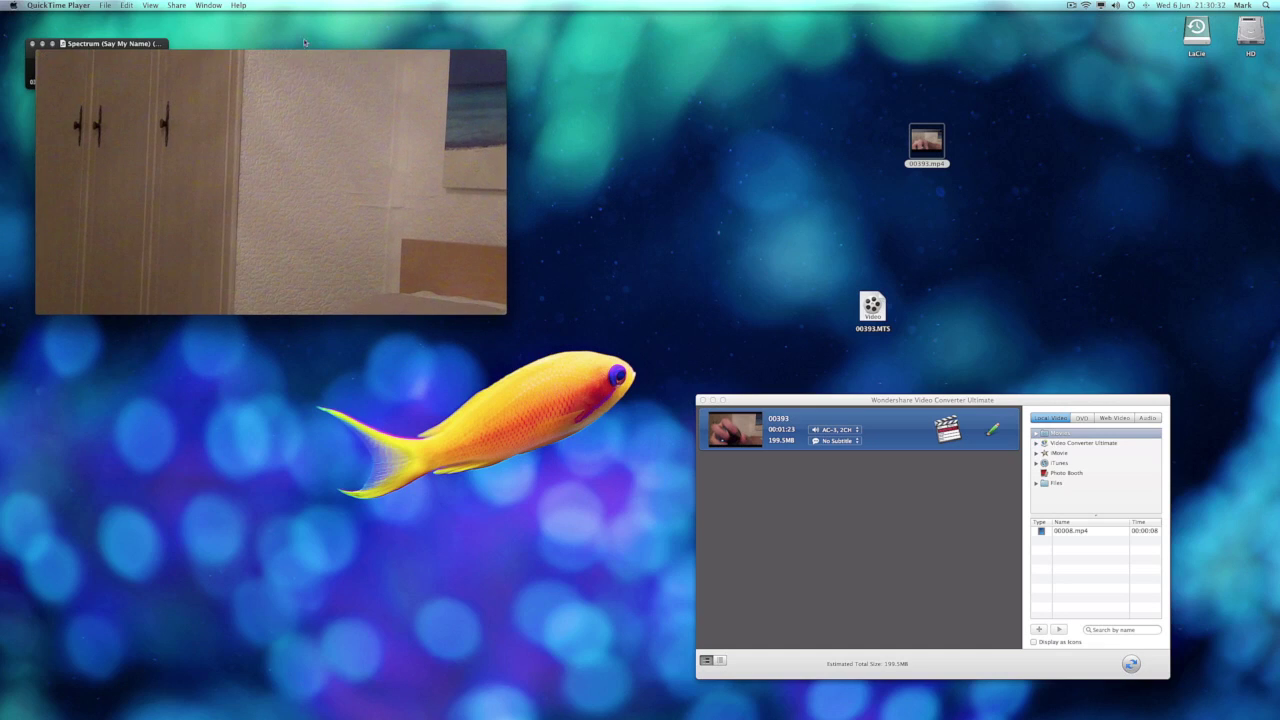
pyautogui.click(130, 45)
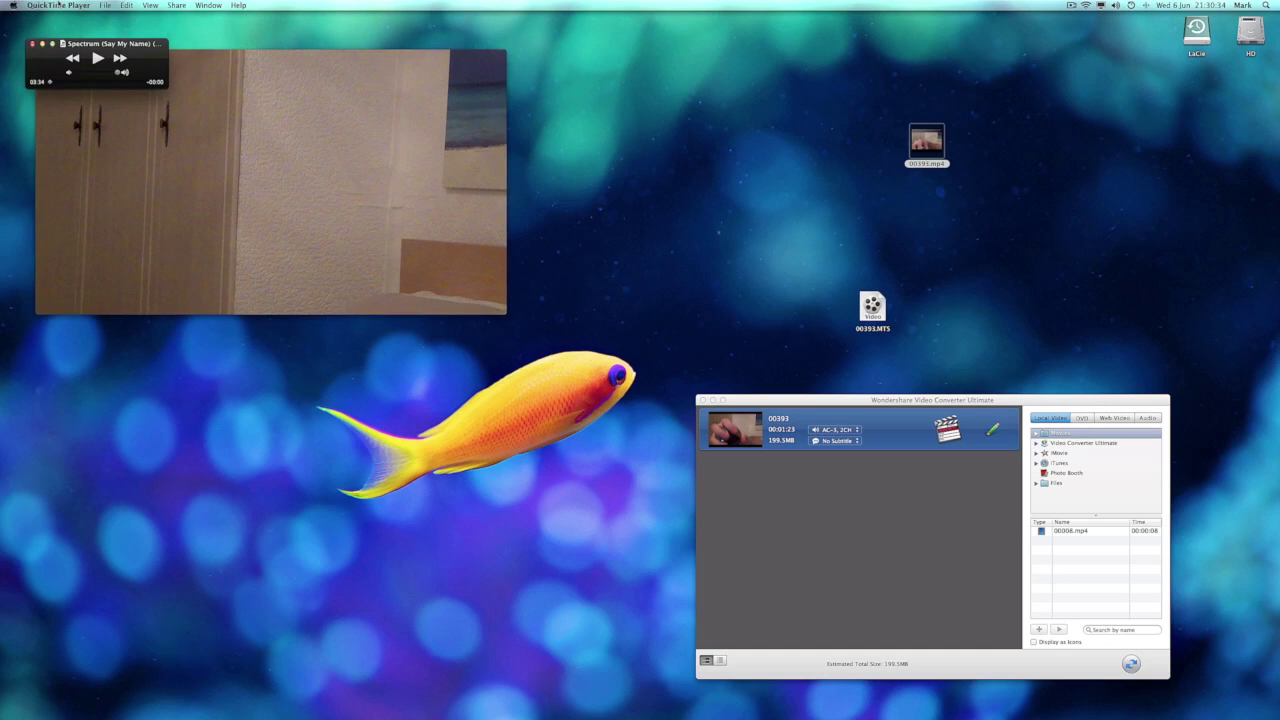
pyautogui.click(57, 5)
pyautogui.press('super+Tab')
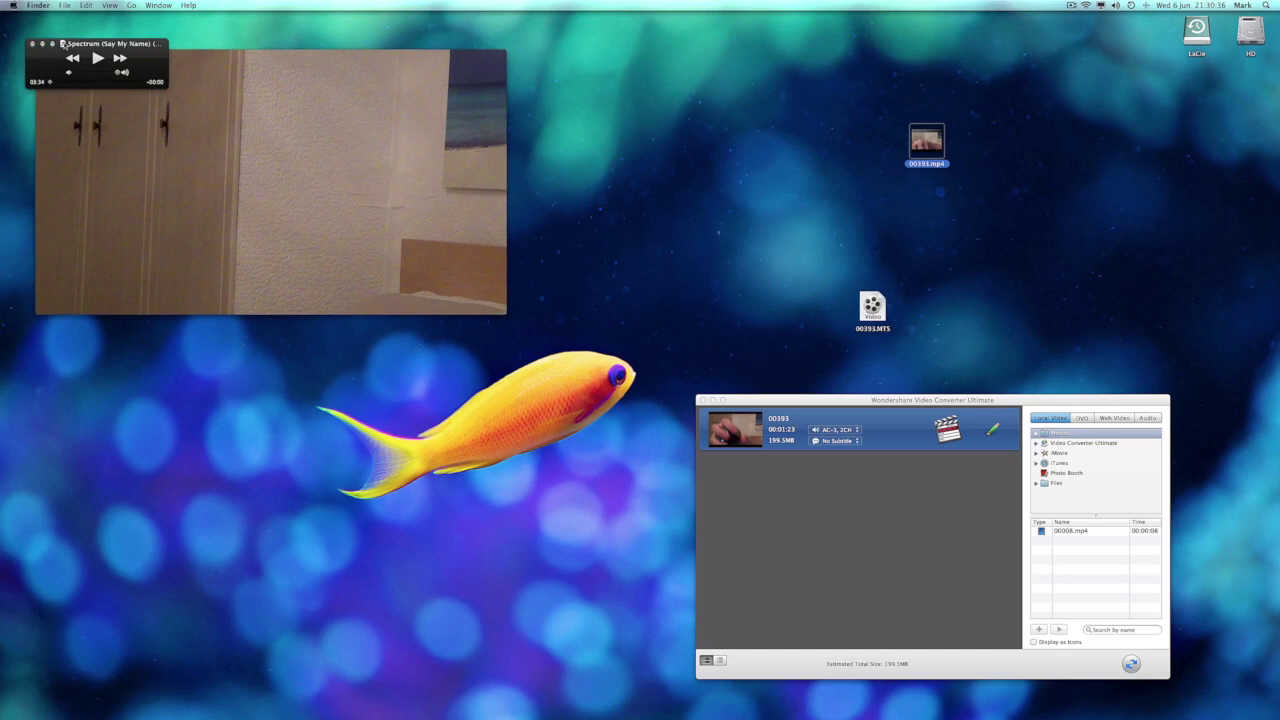
pyautogui.click(30, 44)
pyautogui.moveTo(252, 229); pyautogui.dragTo(425, 229)
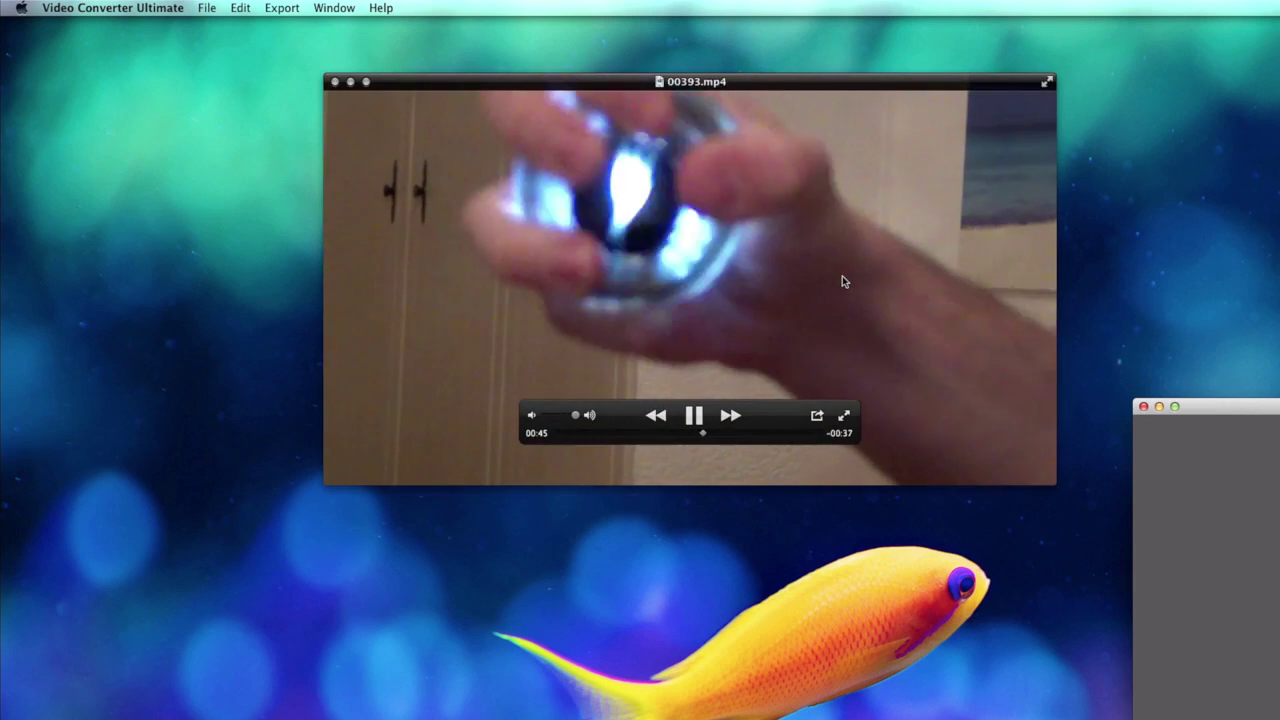
pyautogui.click(704, 404)
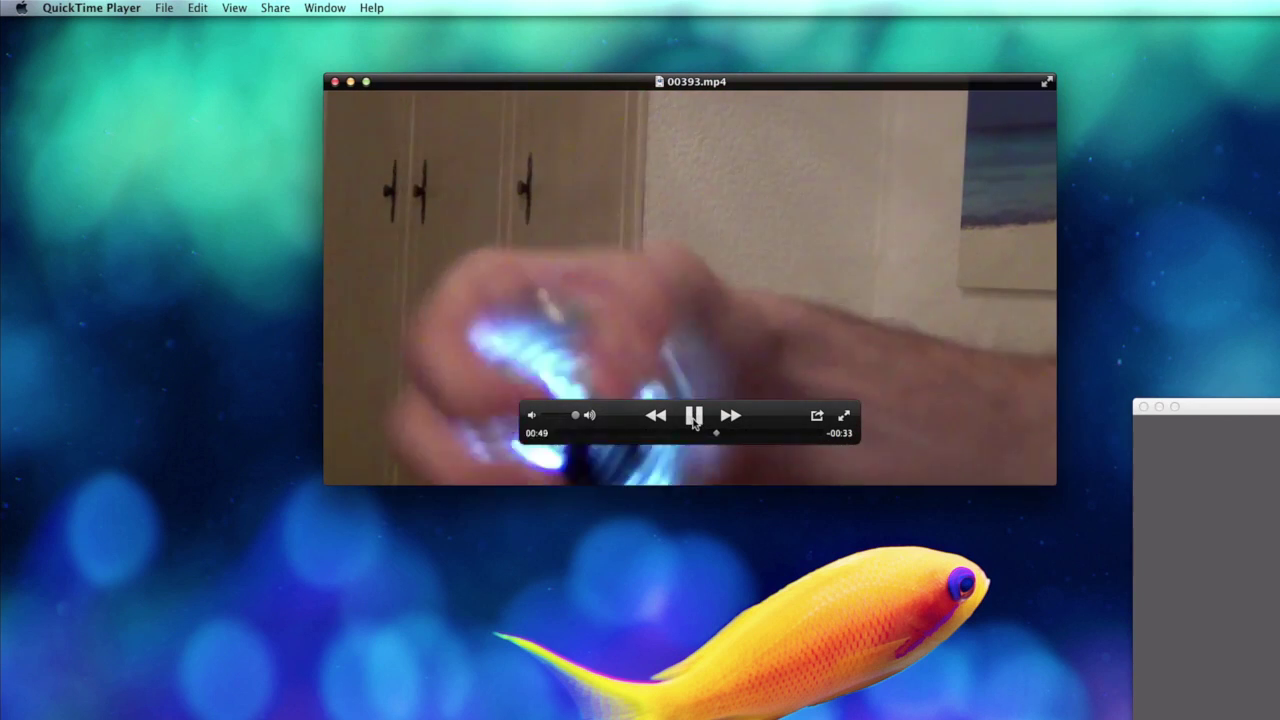
# Step: Pause the 00393.mp4 playback and quit QuickTime Player from its menu
pyautogui.click(694, 418)
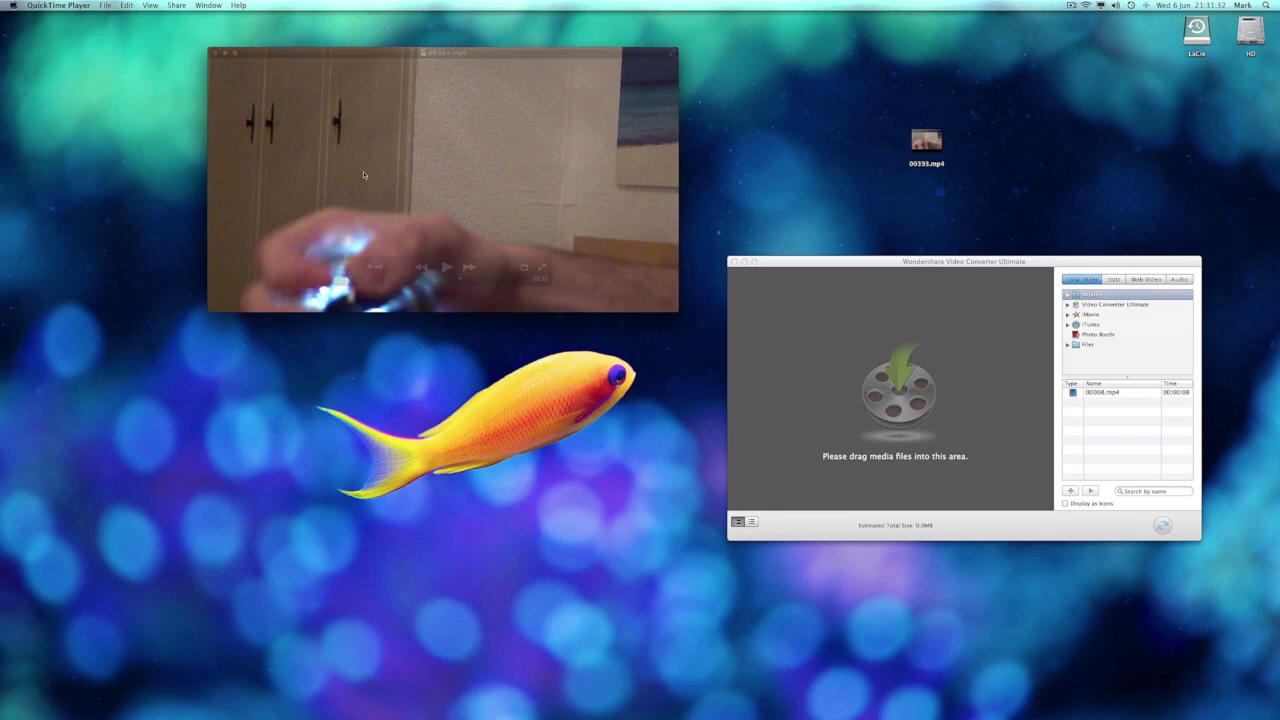
pyautogui.click(58, 5)
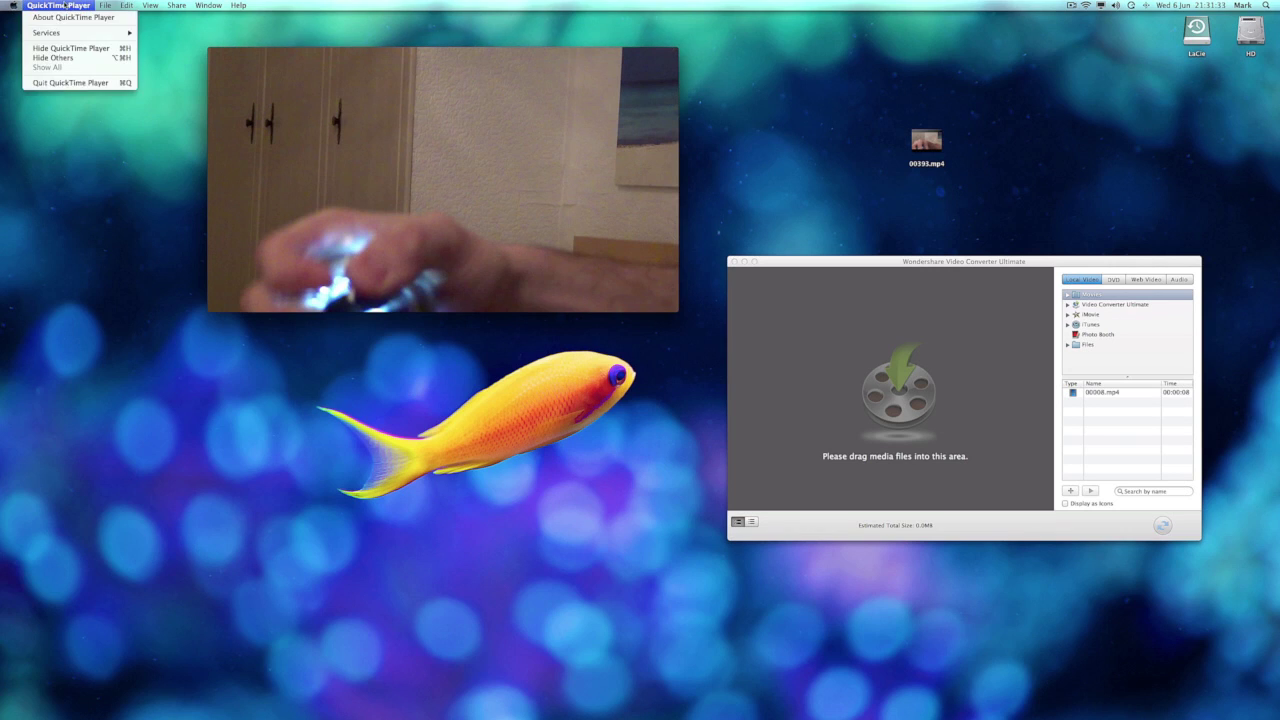
pyautogui.click(100, 82)
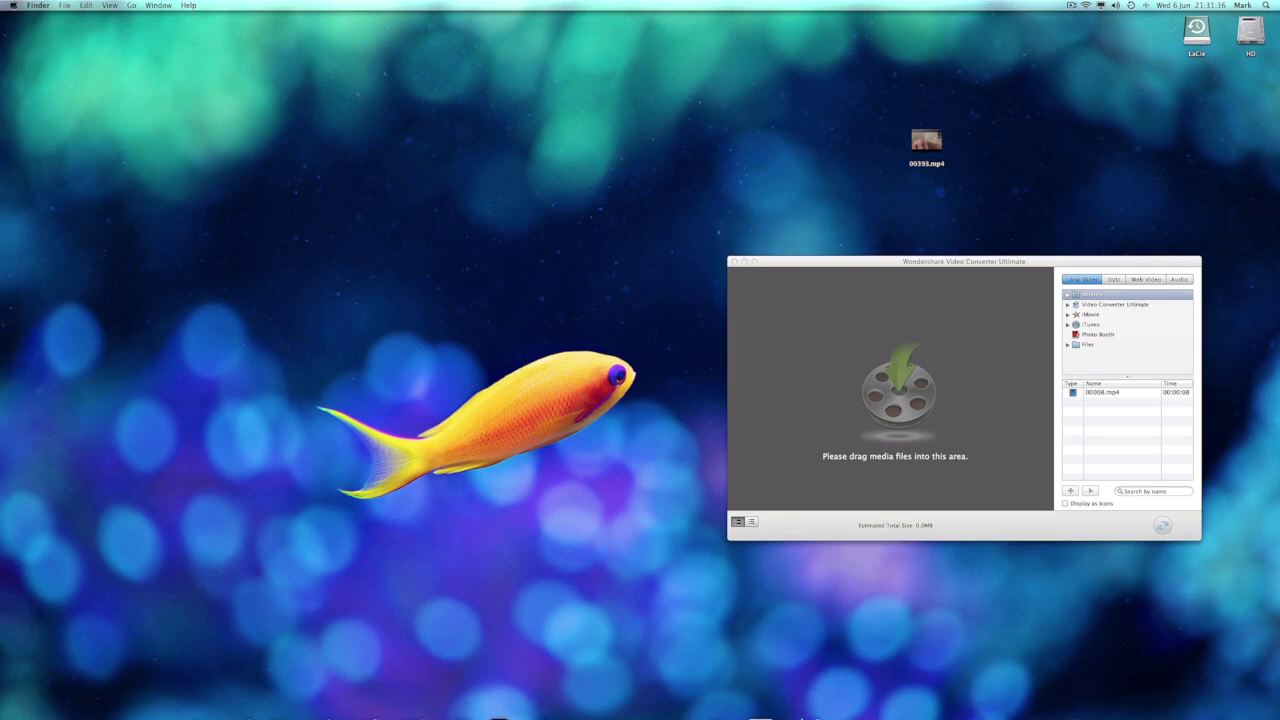
pyautogui.moveTo(803, 686)
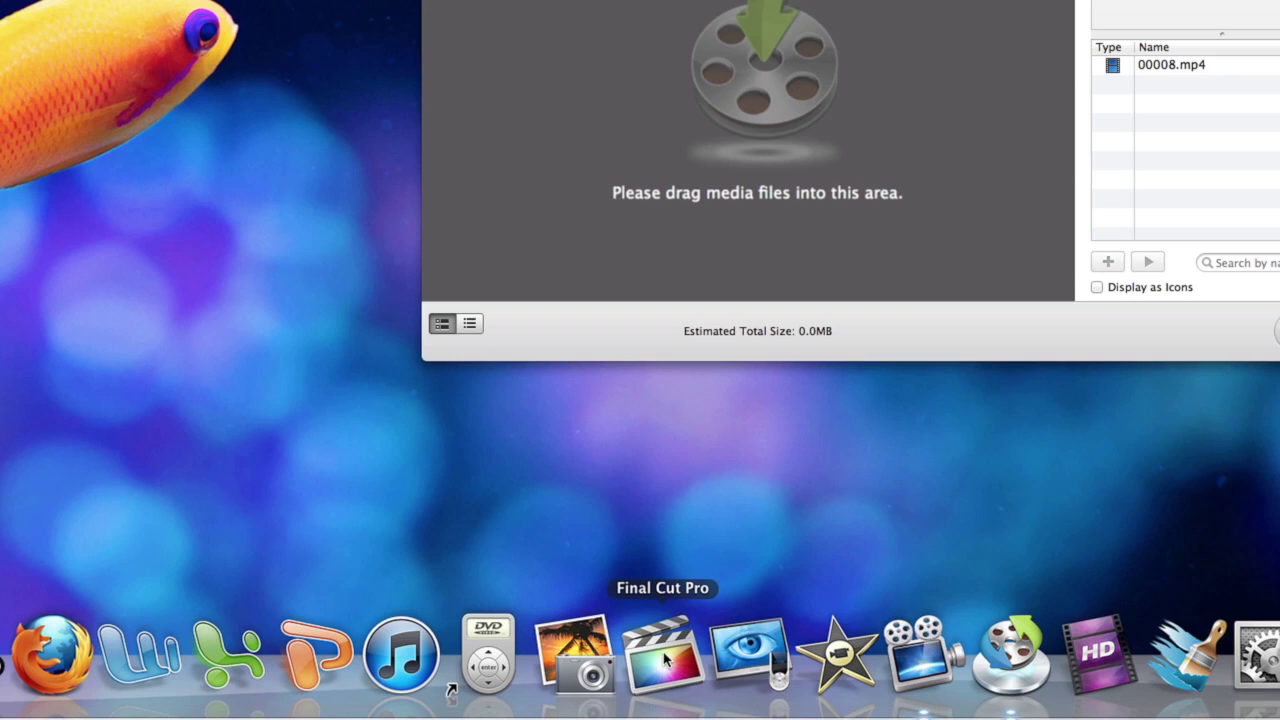